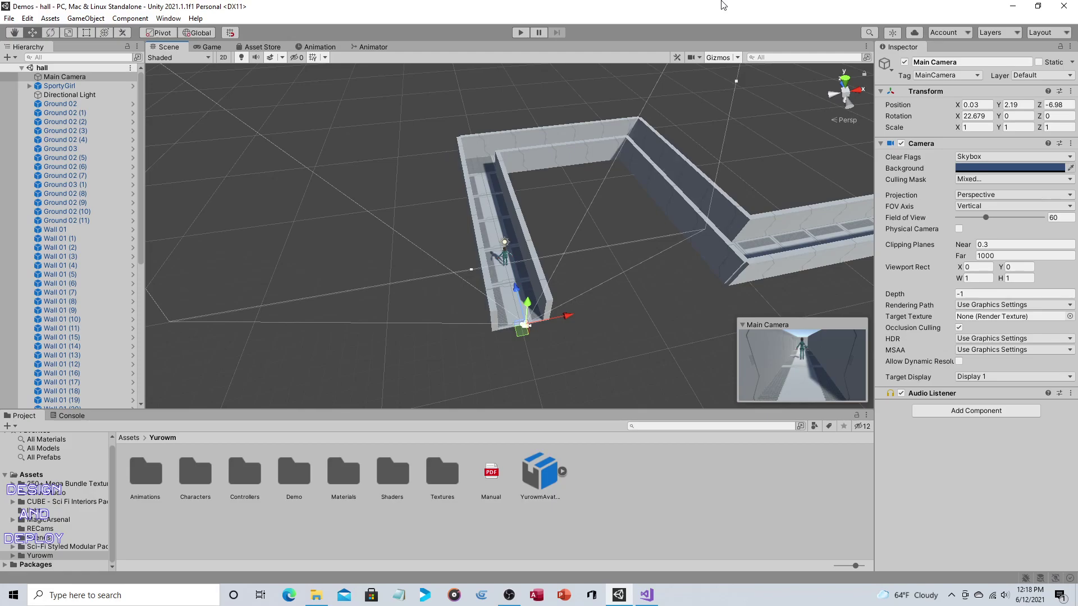
- Orbit the corridor view and briefly run the scene in play mode to preview it
left_click_drag(678, 258, 637, 258, "alt")
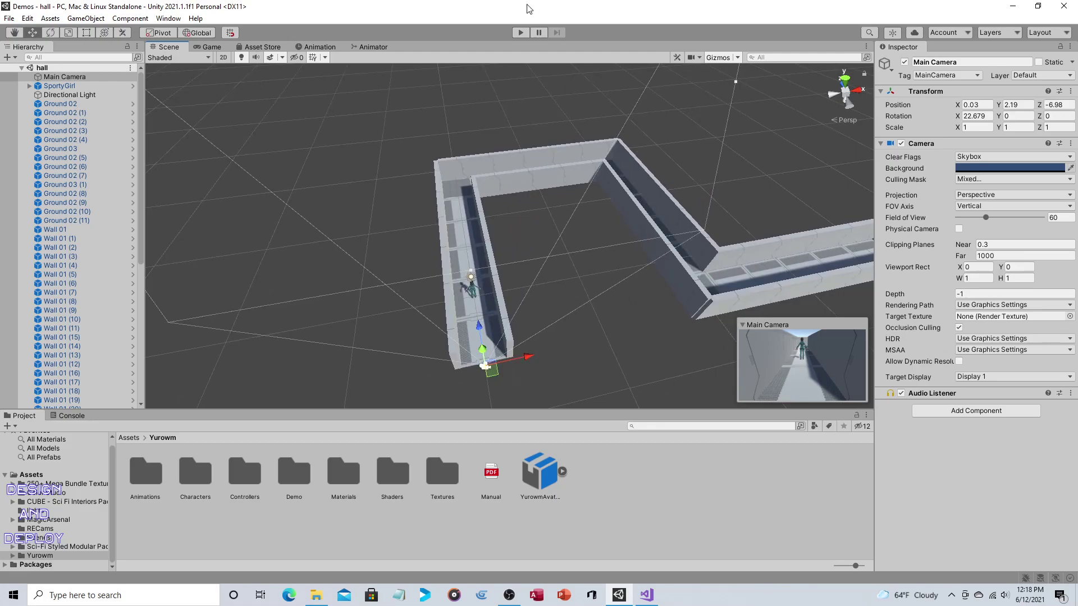
left_click(521, 32)
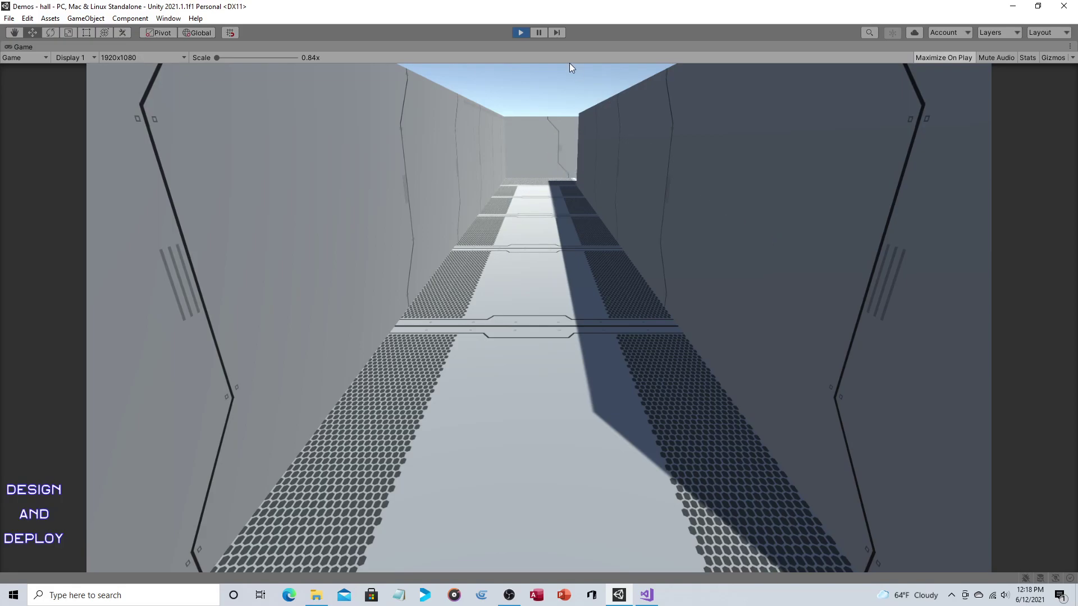
left_click(520, 32)
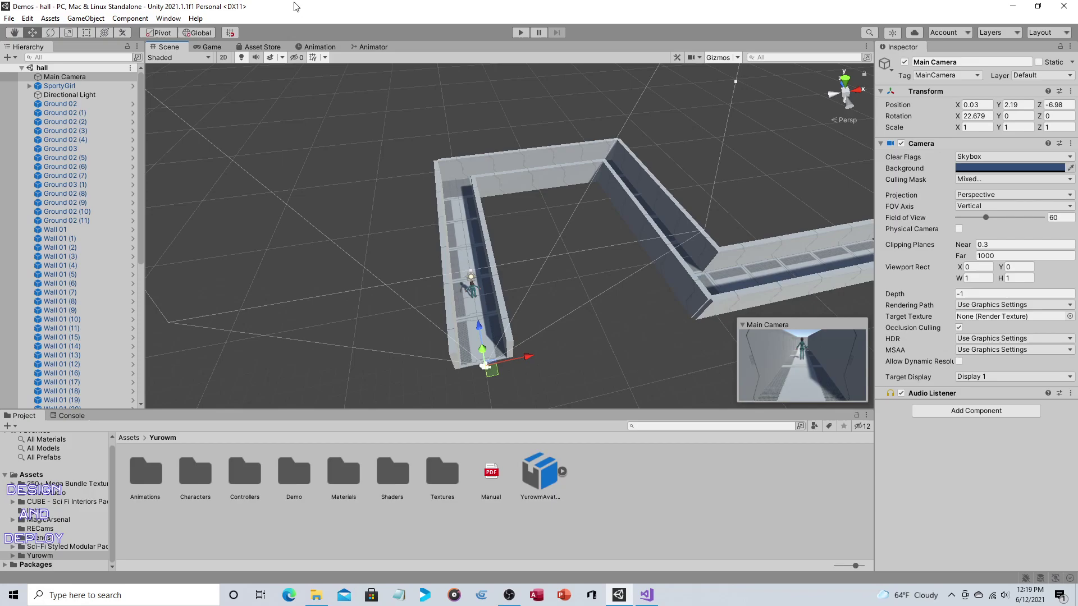
- Glance at the Window menu without choosing anything, then bring up the GameObject menu
left_click(168, 19)
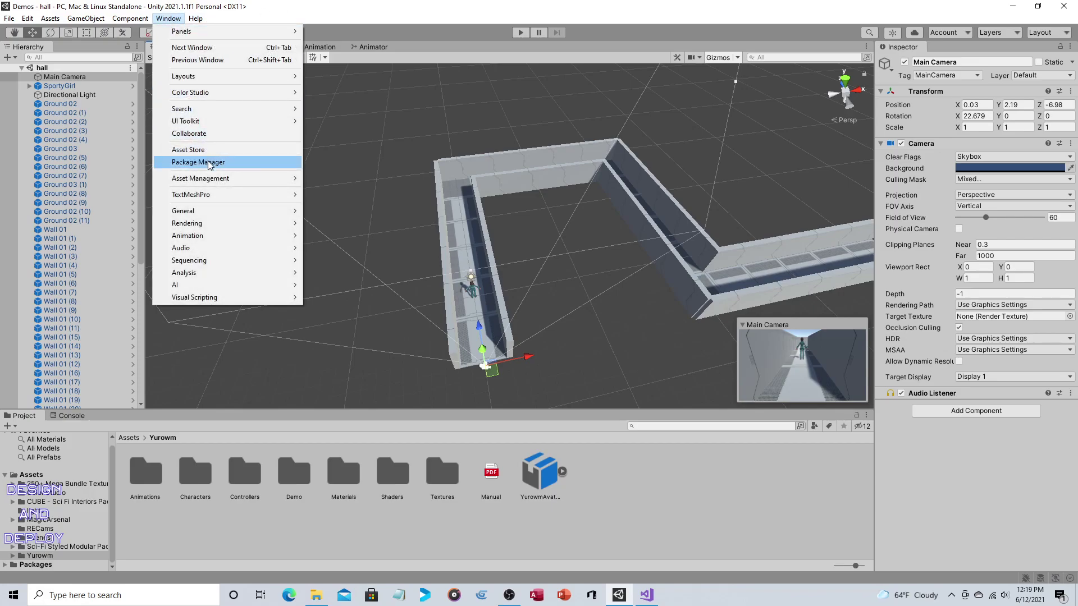
left_click(253, 18)
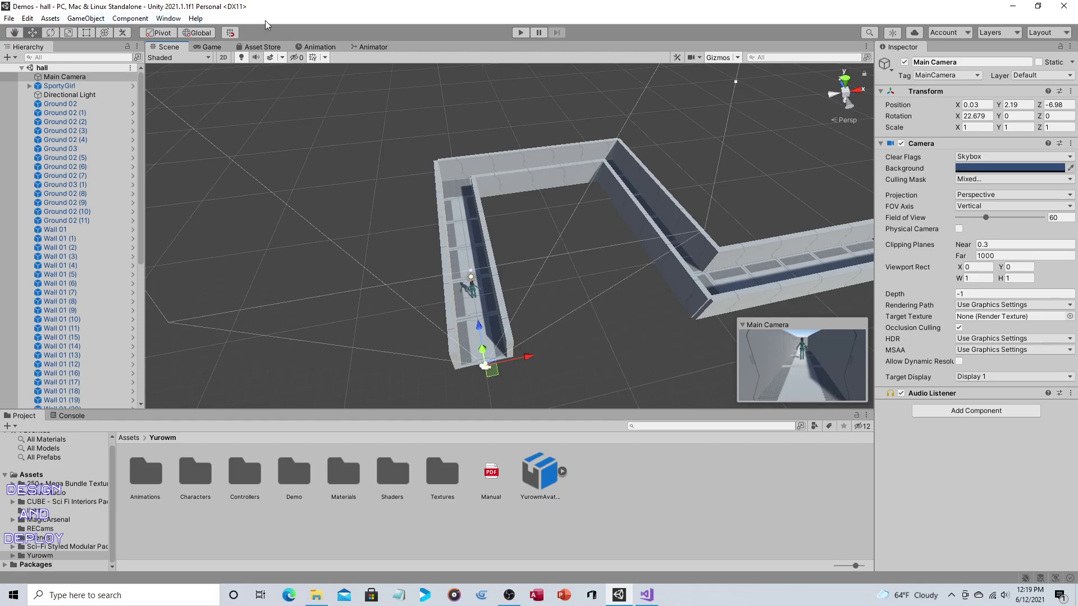
left_click(79, 19)
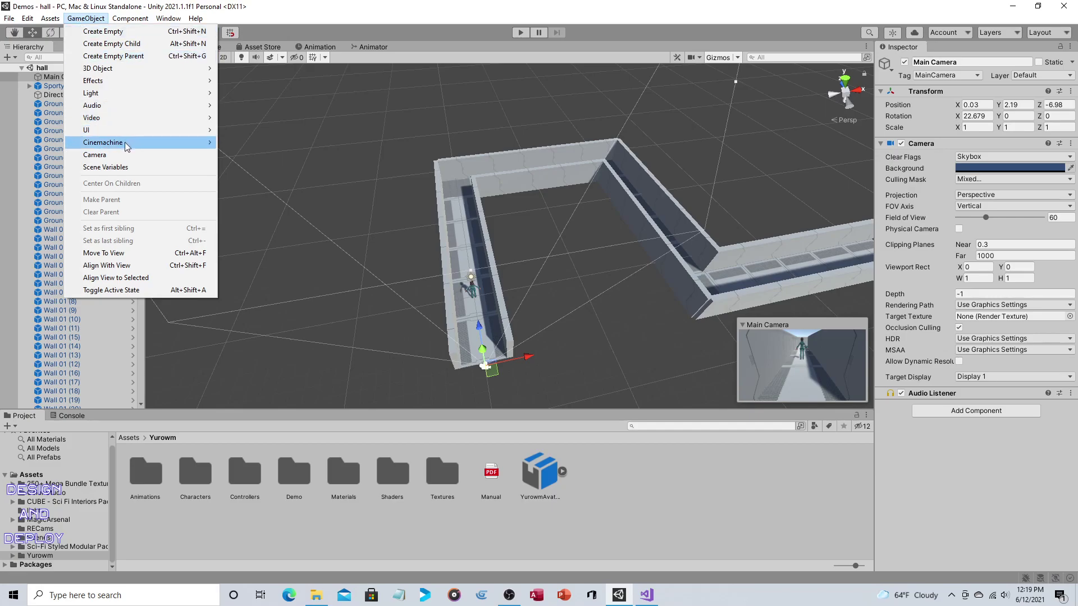
- Create a Cinemachine ClearShot Camera, keeping the name CM ClearShot1, and inspect its child CM vcam1
mouse_move(127, 148)
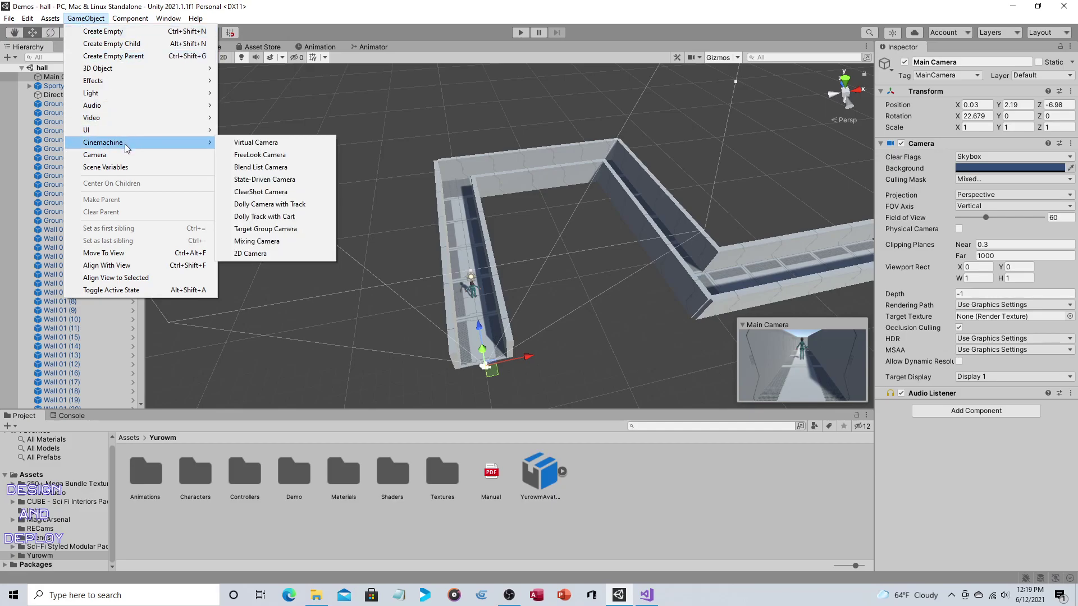
left_click(261, 192)
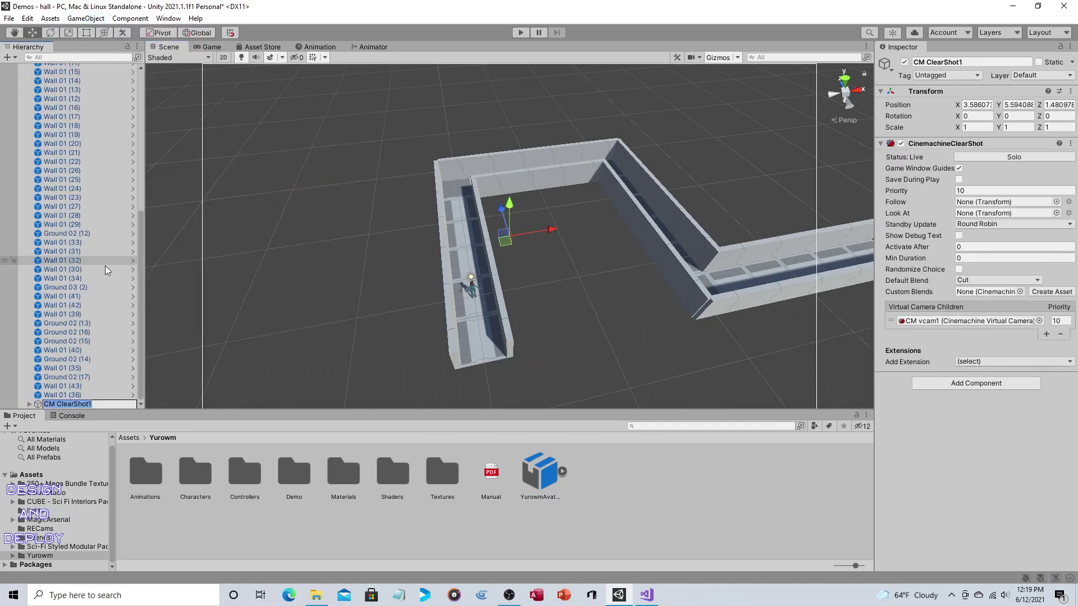
left_click(29, 404)
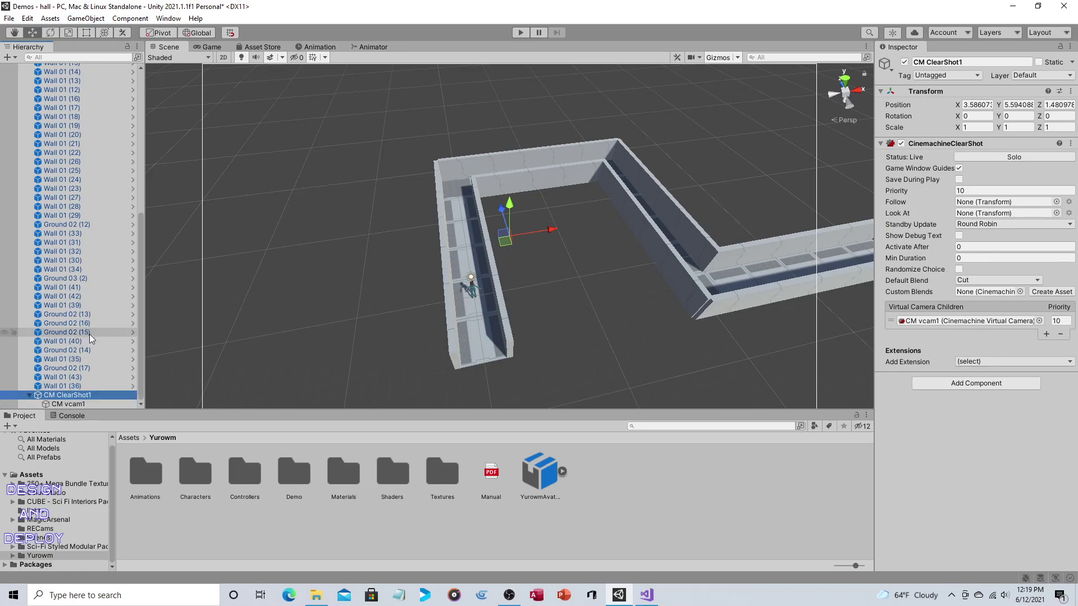
left_click(96, 402)
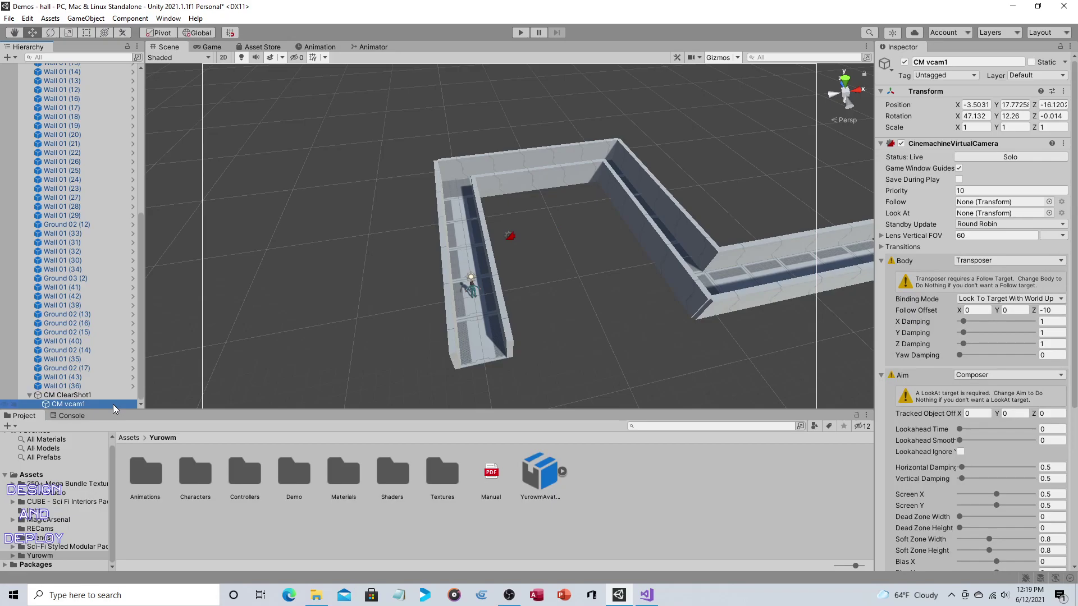
scroll(94, 366, "up", 10)
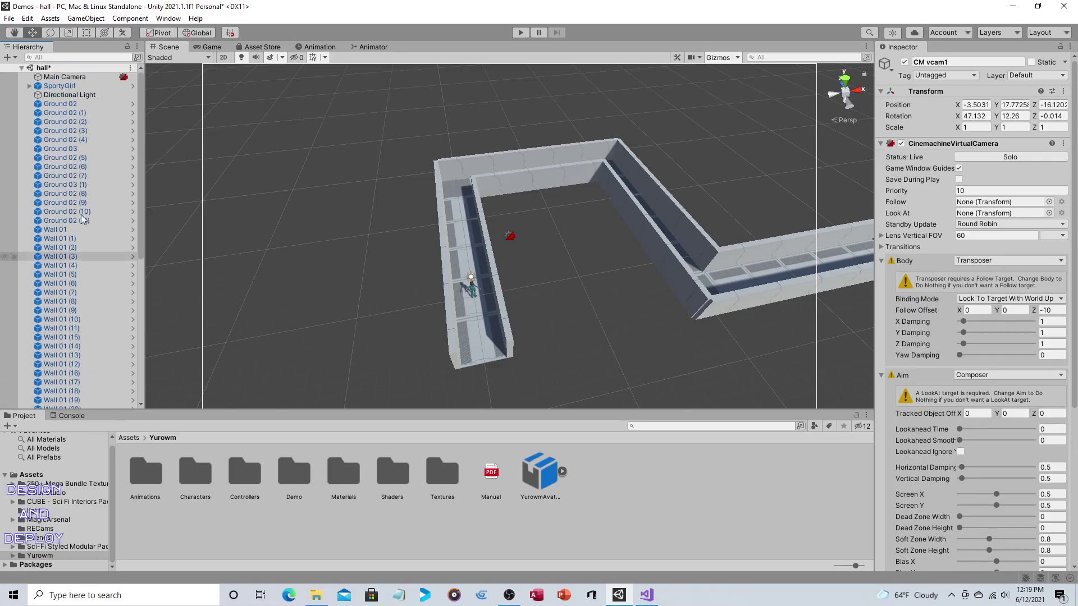
- Check Main Camera's components, then move CM ClearShot1 directly under Main Camera in the Hierarchy
left_click(124, 78)
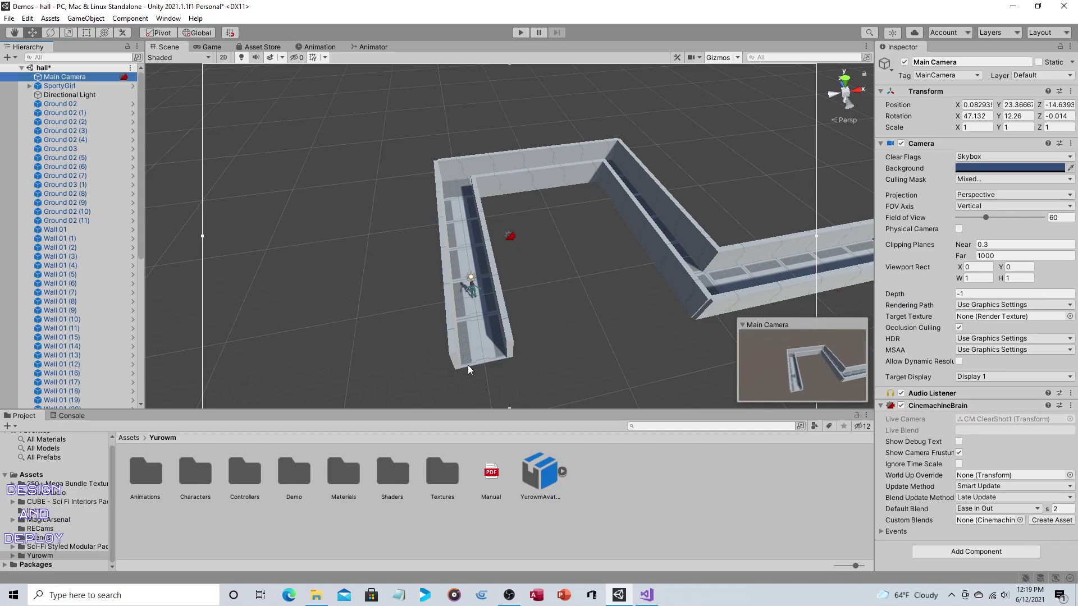
scroll(332, 351, "down", 3)
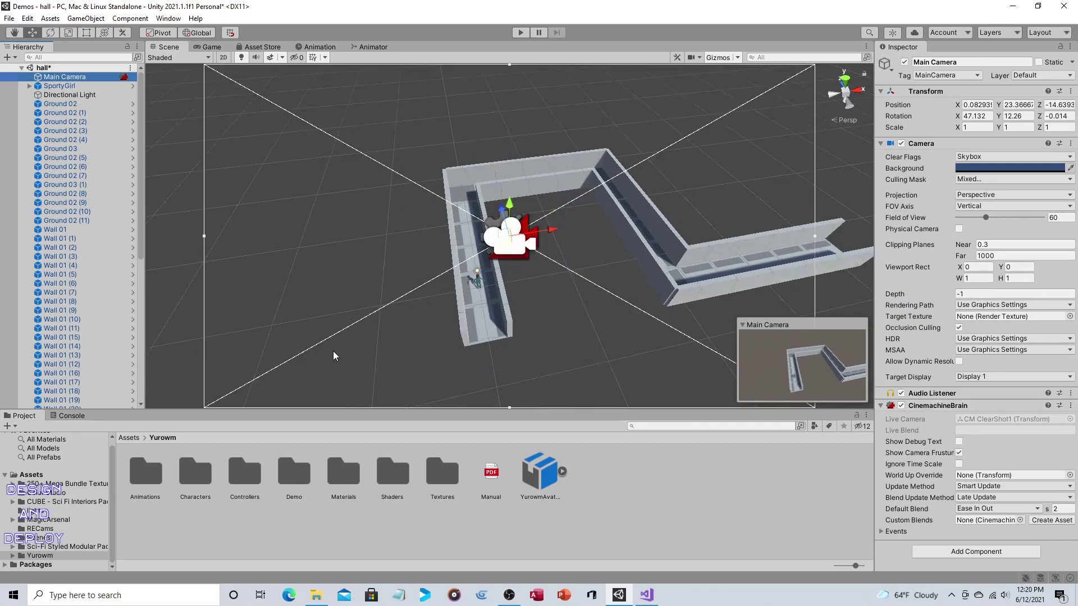
scroll(437, 334, "up", 5)
scroll(74, 285, "down", 10)
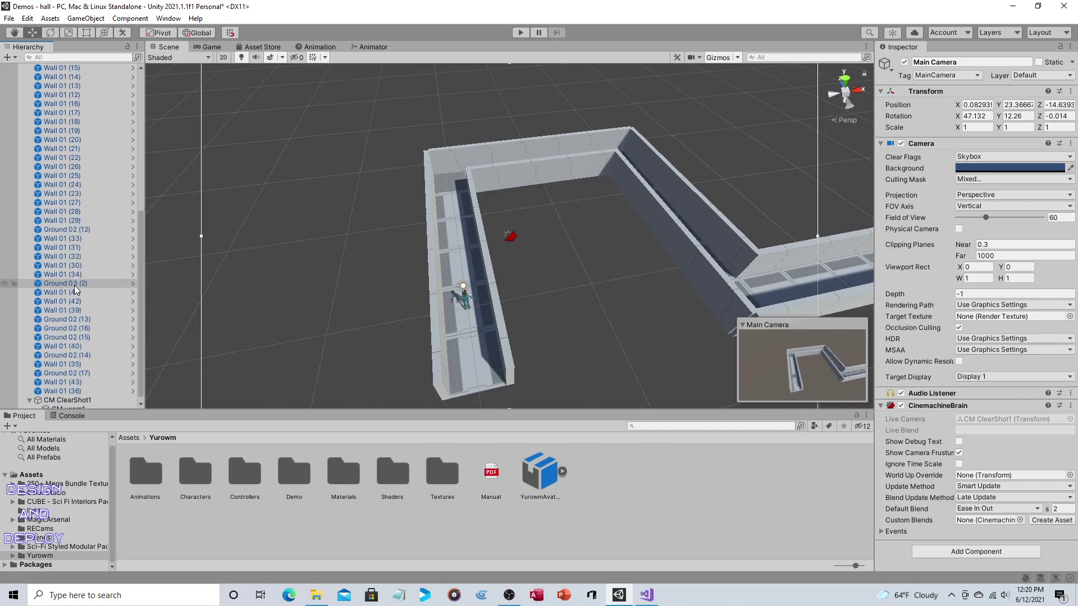
left_click_drag(72, 395, 95, 85)
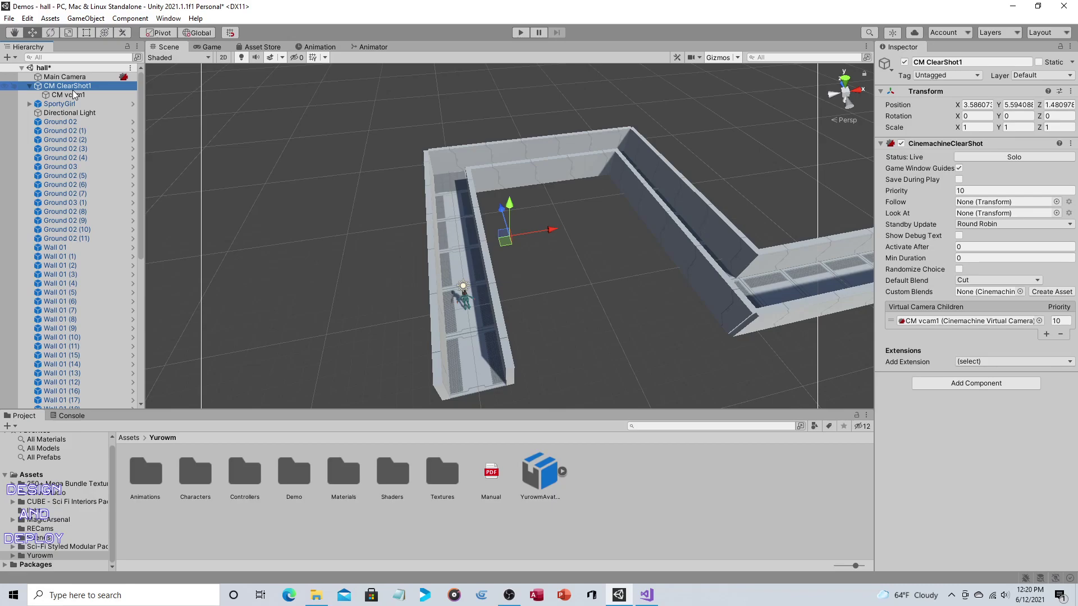
- Lower CM vcam1 toward the corridor and check the resulting shot through Main Camera's preview
left_click(75, 94)
left_click_drag(372, 220, 586, 143, "alt")
scroll(586, 142, "down", 2)
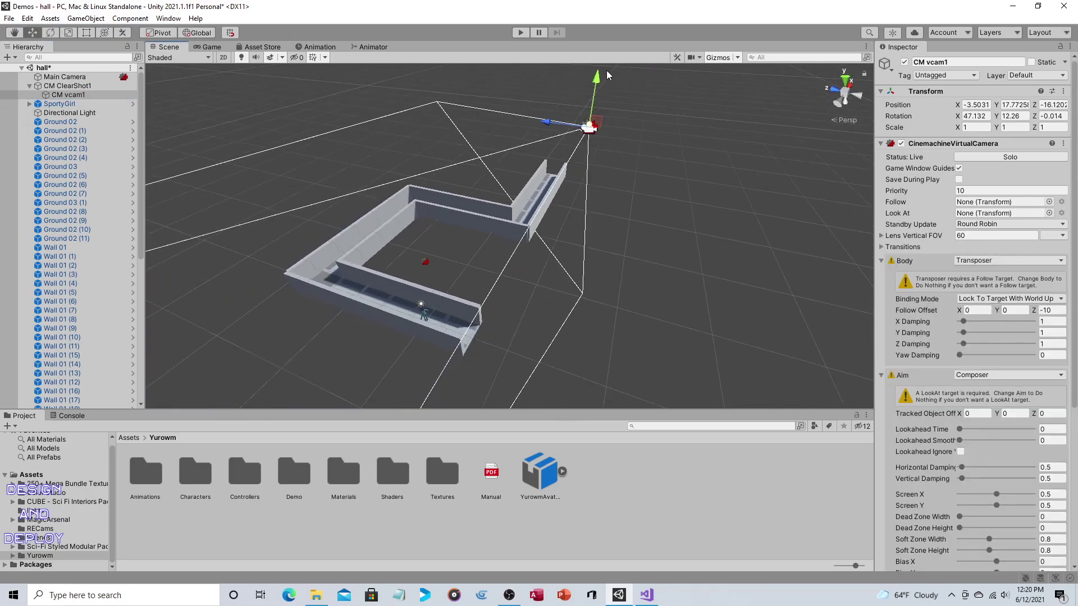
left_click_drag(580, 85, 633, 196)
left_click_drag(584, 242, 491, 250)
left_click_drag(491, 250, 578, 146, "alt")
left_click(124, 78)
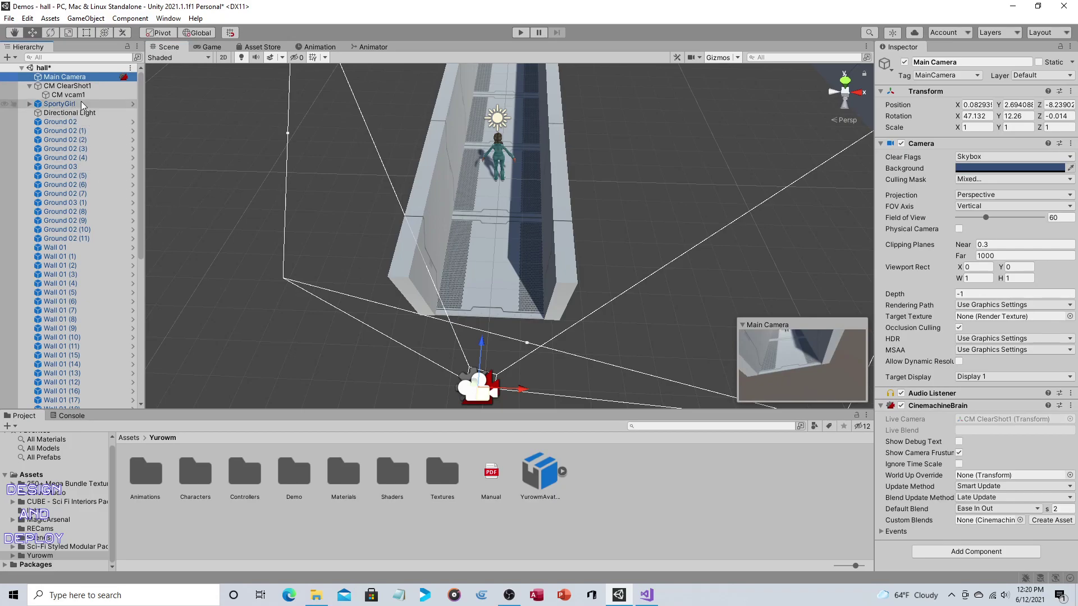
left_click_drag(769, 309, 820, 331, "alt")
left_click_drag(577, 265, 346, 153, "alt")
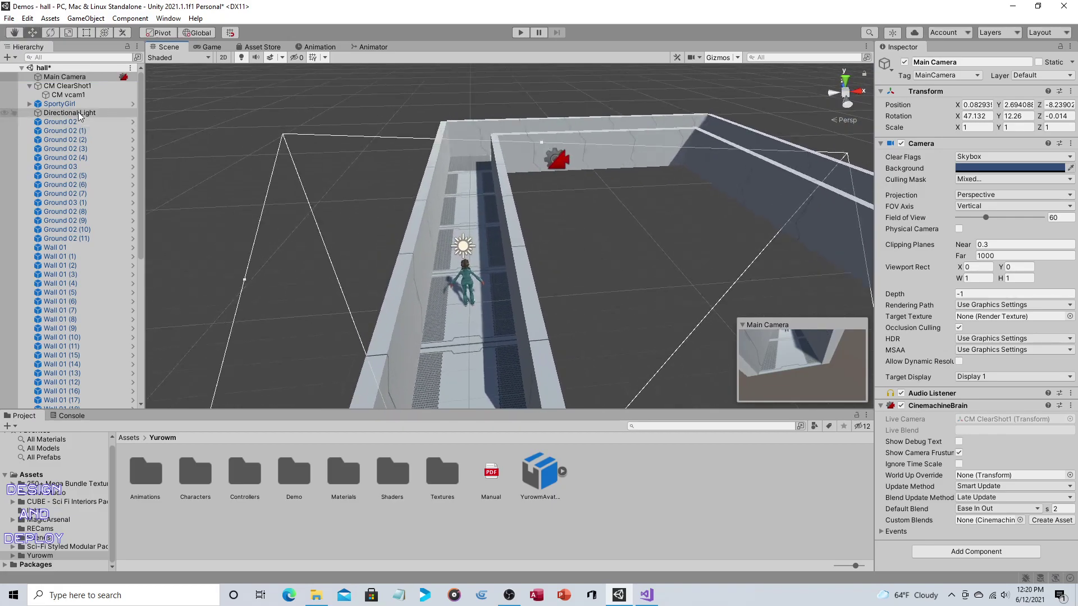
- Set CM vcam1's Y and Z rotation to 0
left_click(73, 95)
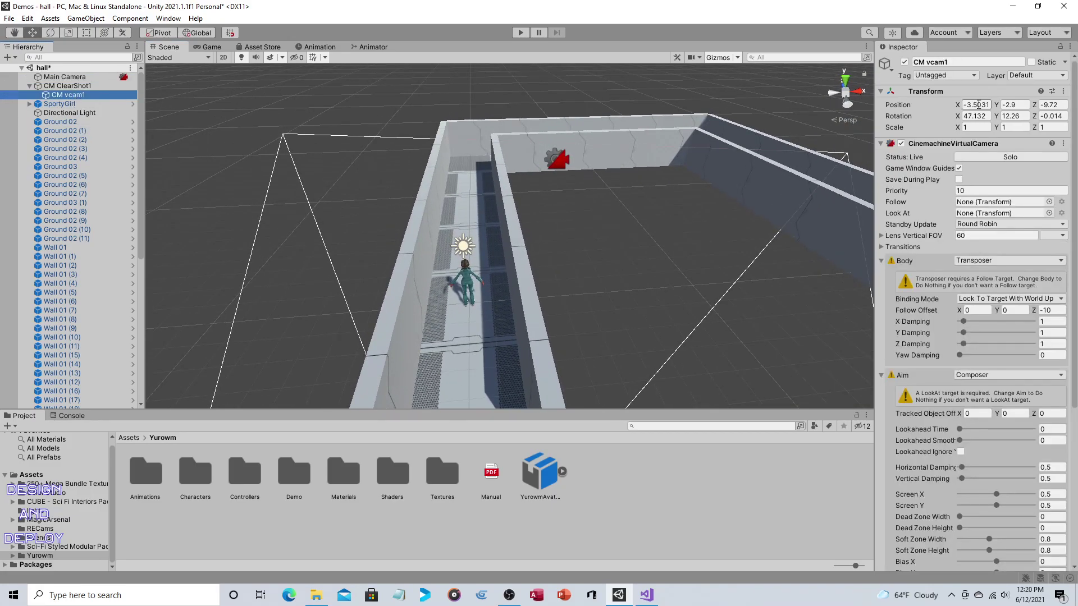
left_click(1010, 116)
type("0")
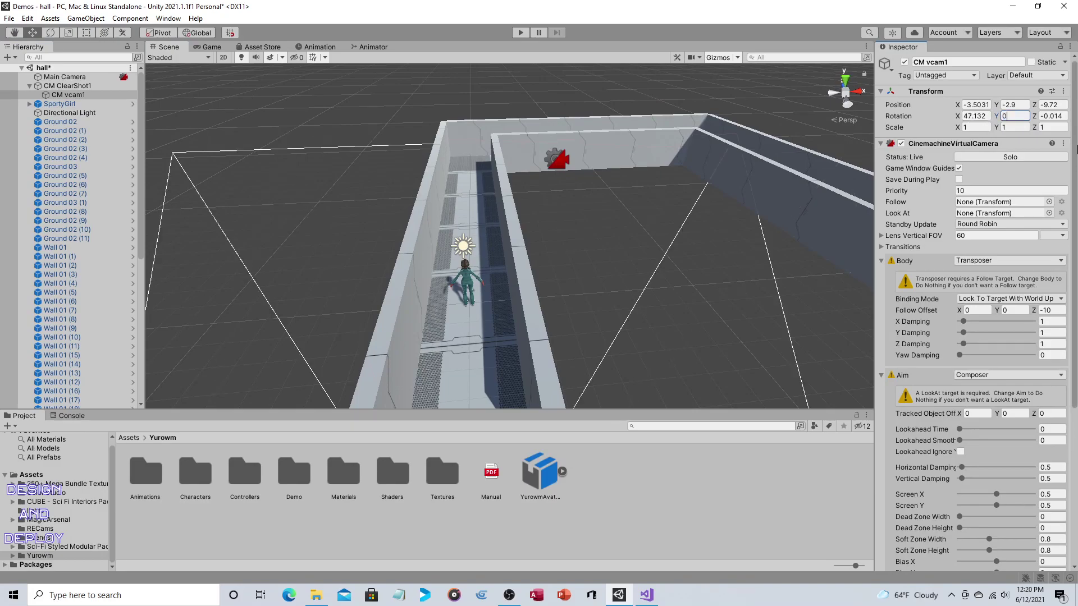
left_click(1039, 115)
type("0")
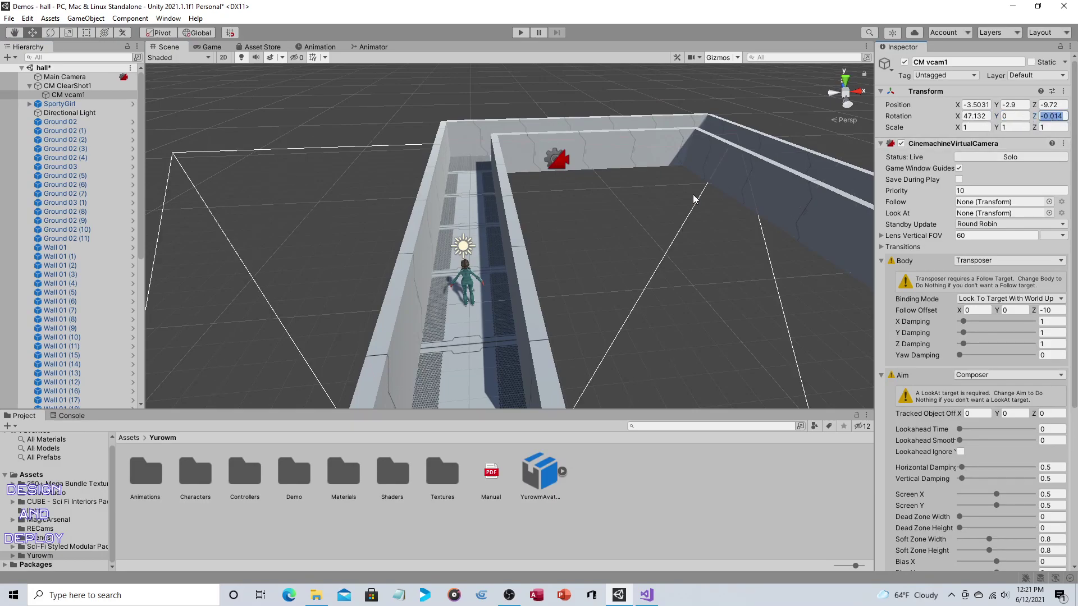
- Tilt CM vcam1 down to about 27.7° X rotation, facing down the corridor
middle_click_drag(617, 243, 633, 243)
scroll(633, 244, "down", 2)
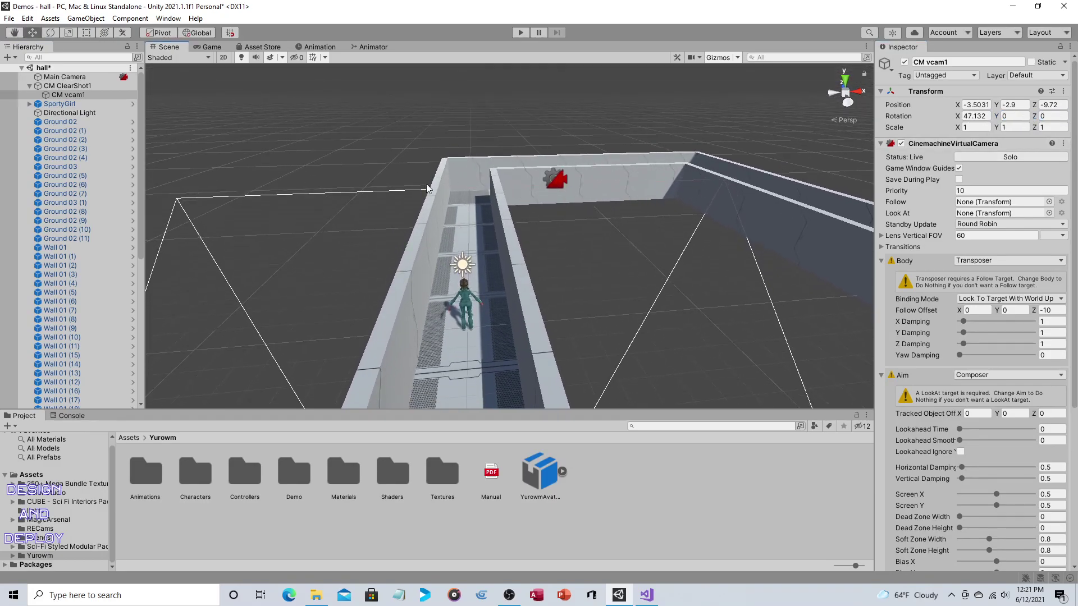
scroll(416, 187, "down", 3)
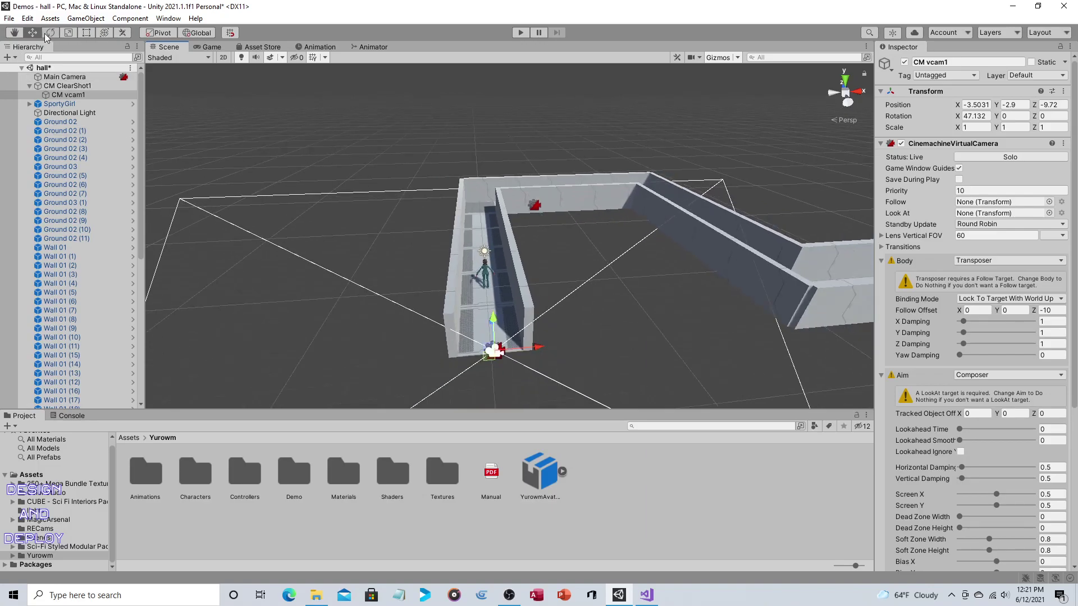
left_click_drag(505, 253, 572, 185, "alt")
middle_click_drag(573, 185, 595, 145)
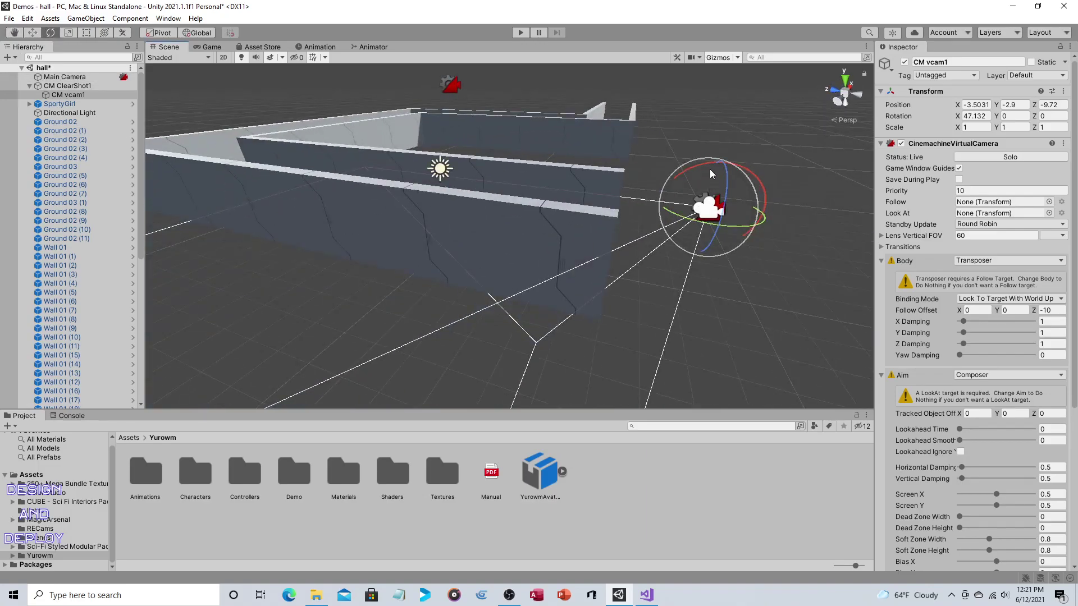
left_click_drag(703, 165, 545, 217)
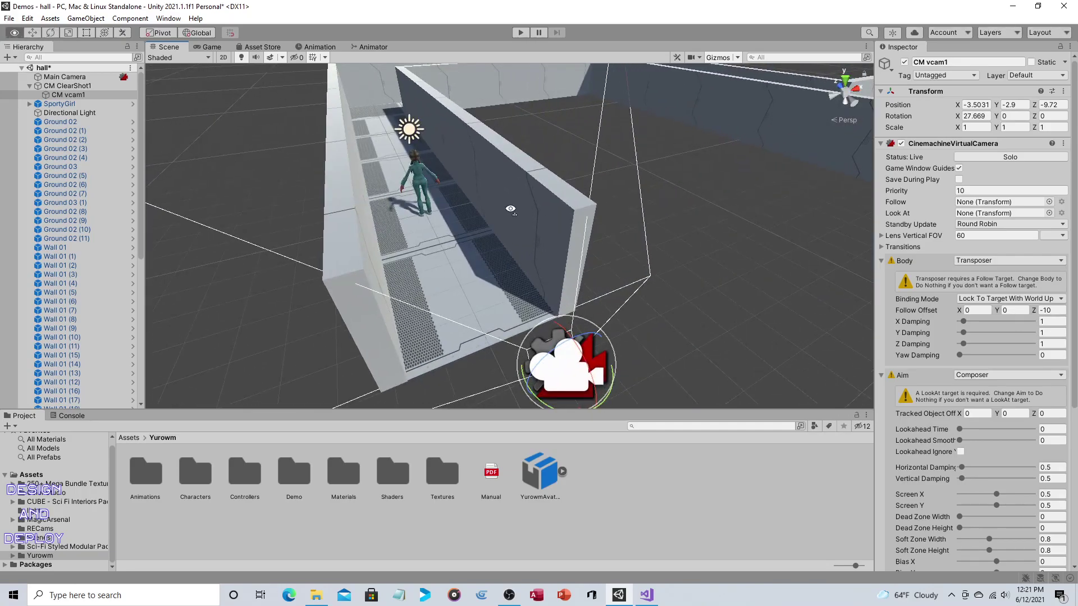
left_click_drag(510, 209, 434, 187, "alt")
left_click_drag(498, 170, 136, 44, "alt")
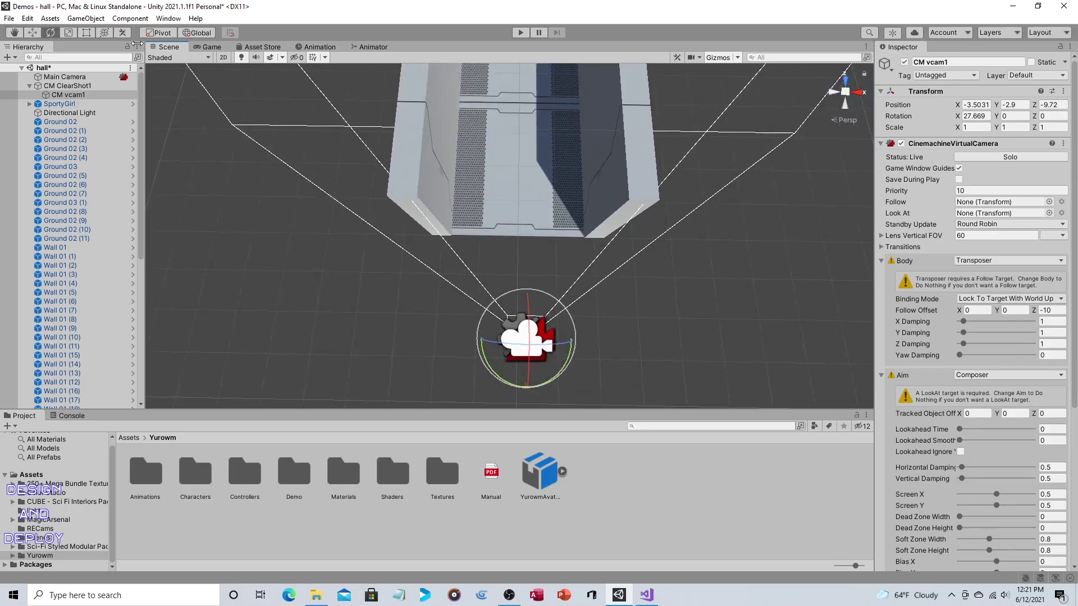
- Nudge CM vcam1 slightly along X and preview the shot through Main Camera
left_click(32, 33)
left_click_drag(571, 338, 556, 339)
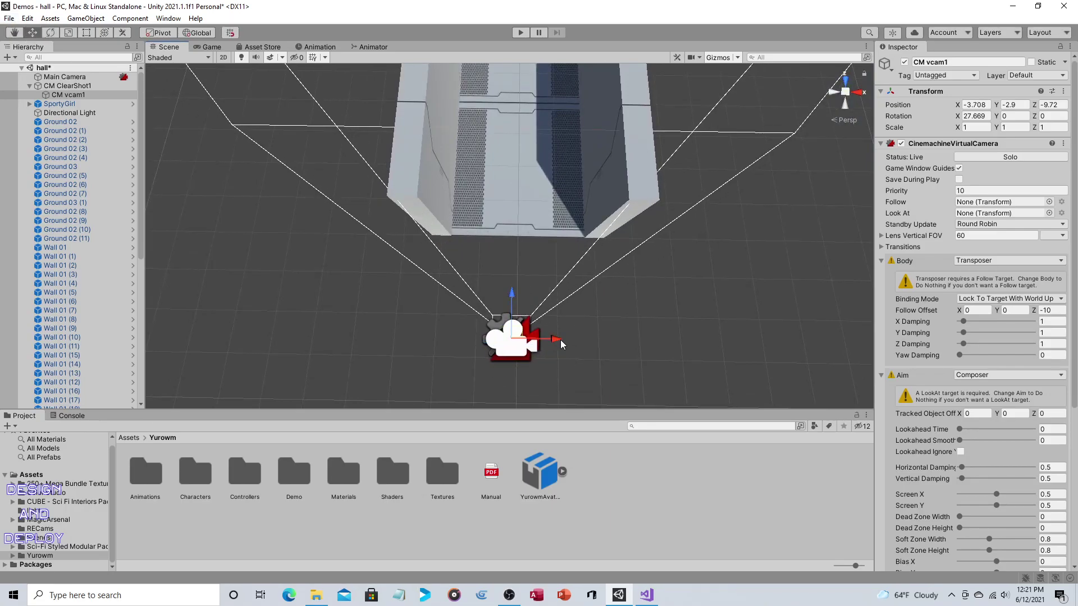
left_click(77, 78)
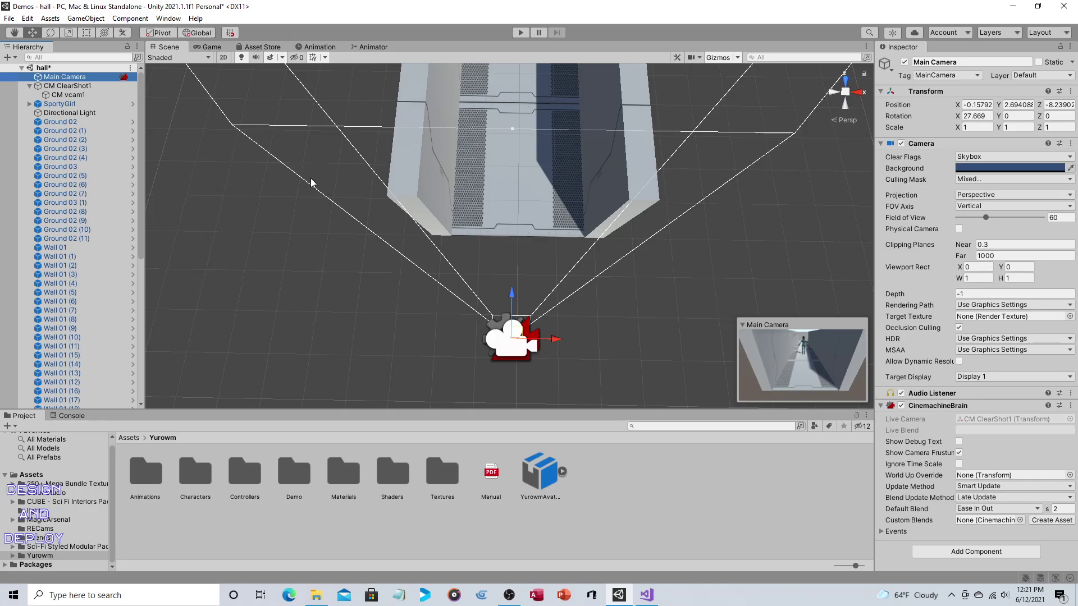
right_click_drag(313, 180, 517, 209)
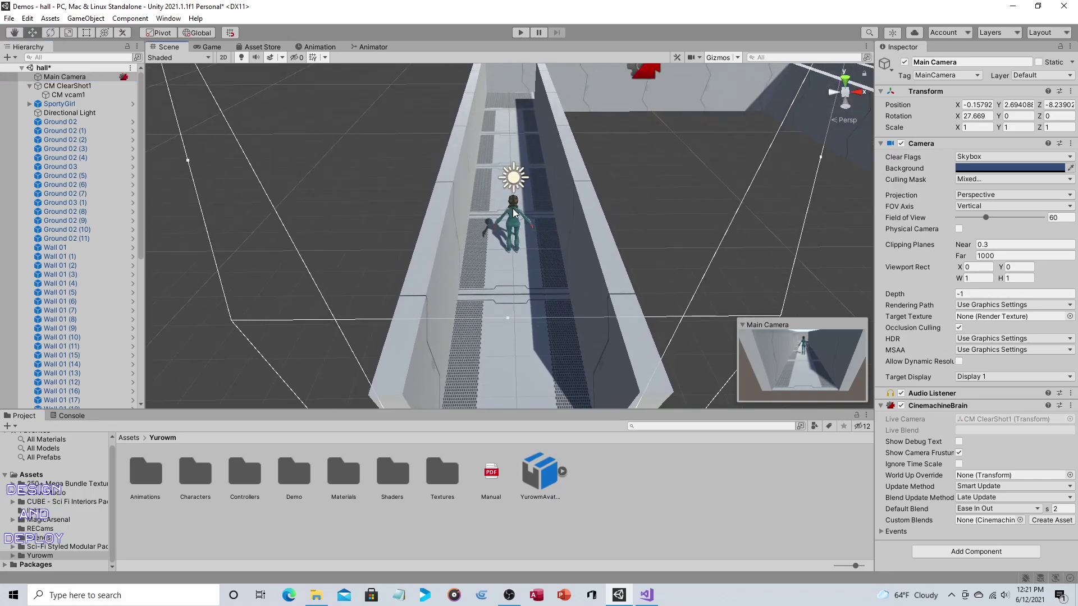
- Set SportyGirl as CM vcam1's Look At target and test the shot in play mode
left_click(525, 249)
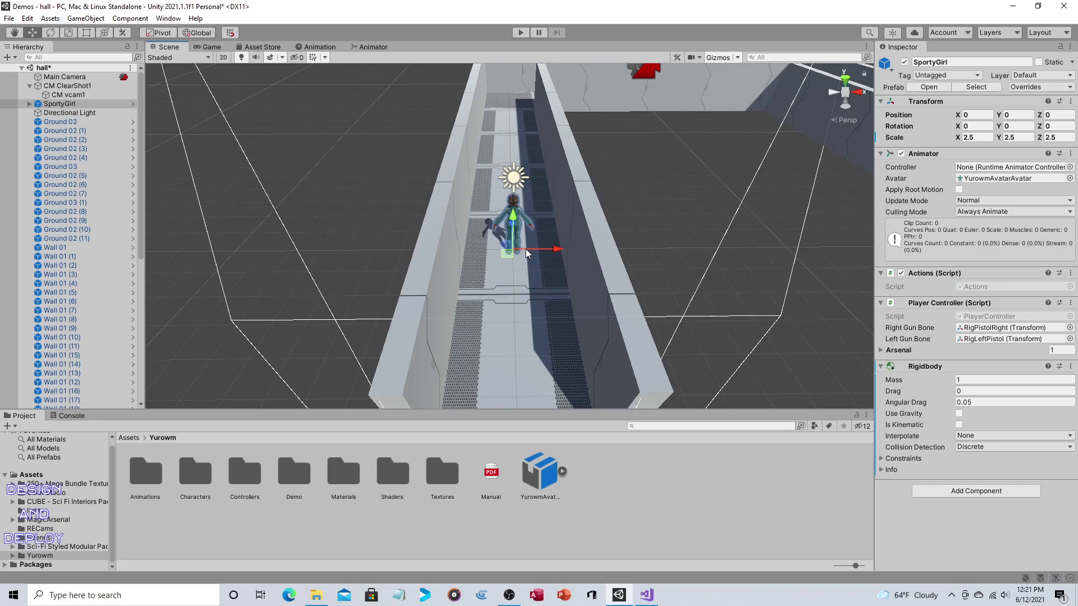
left_click(82, 97)
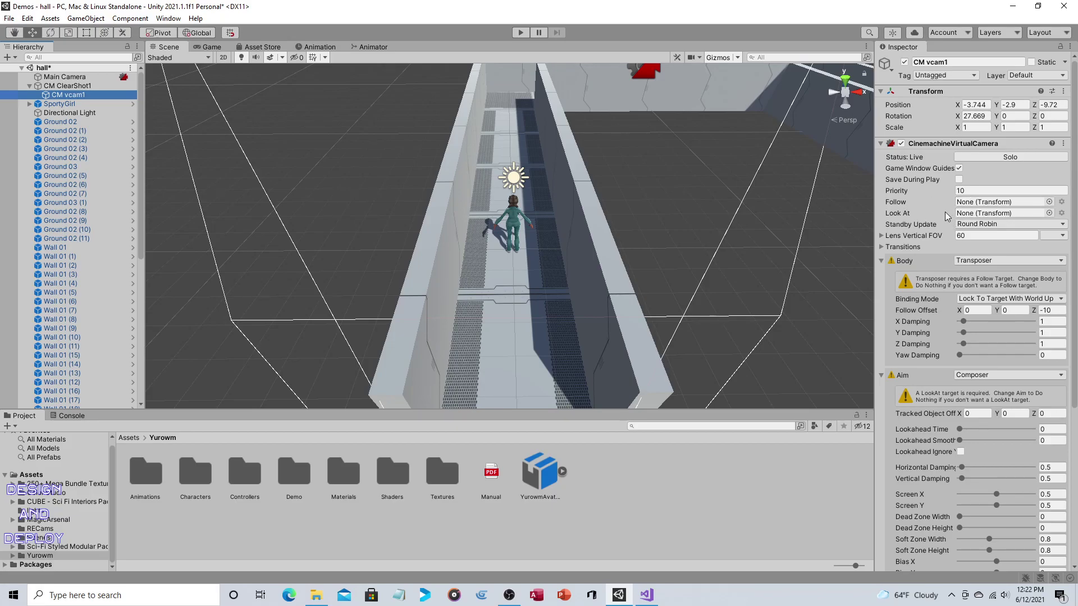
mouse_move(945, 211)
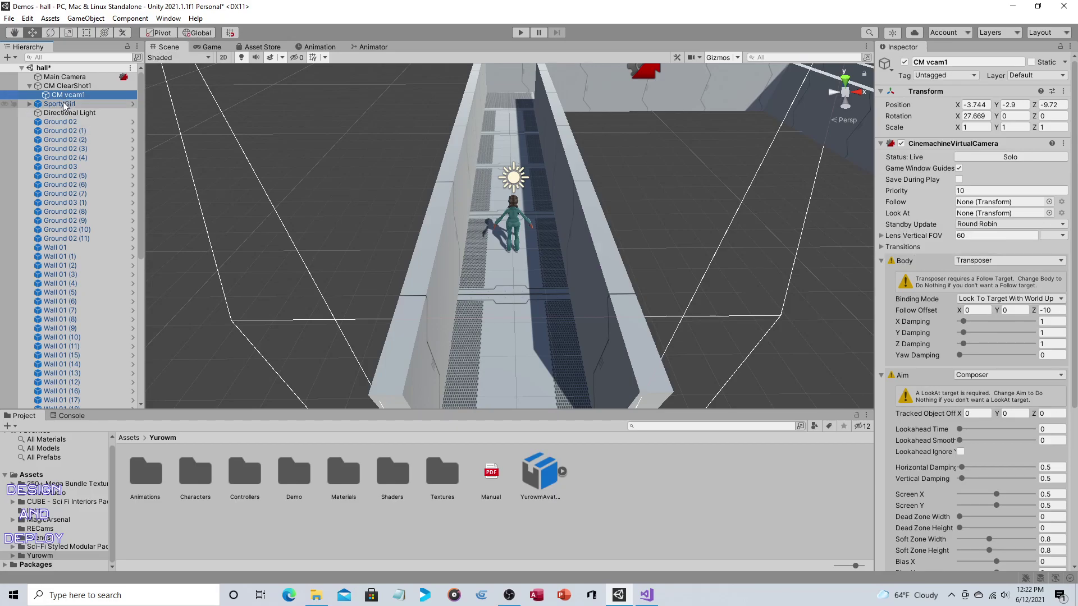
left_click_drag(62, 103, 975, 215)
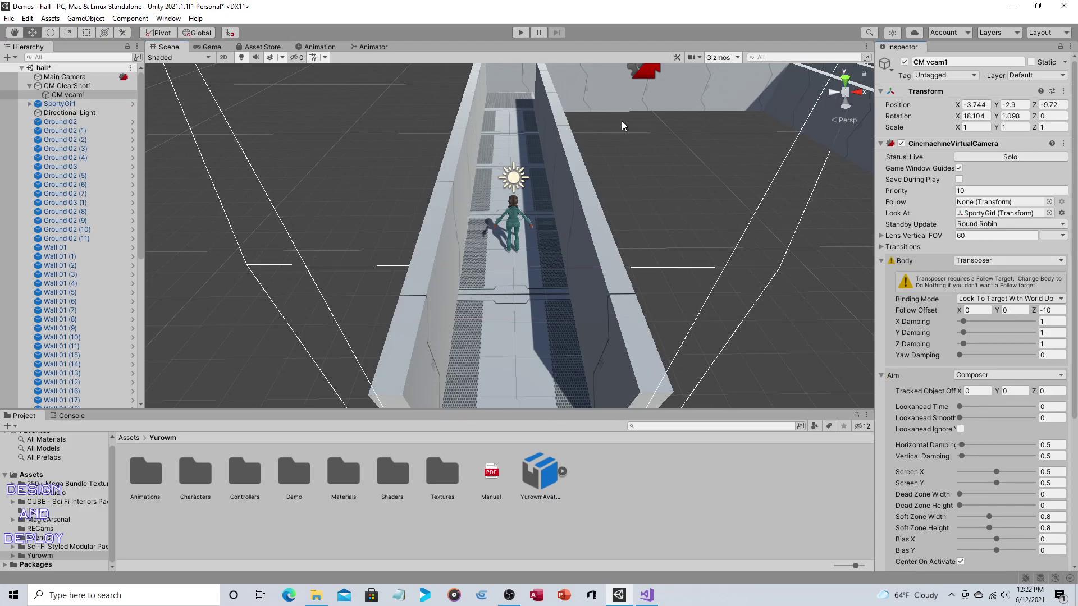
left_click(519, 32)
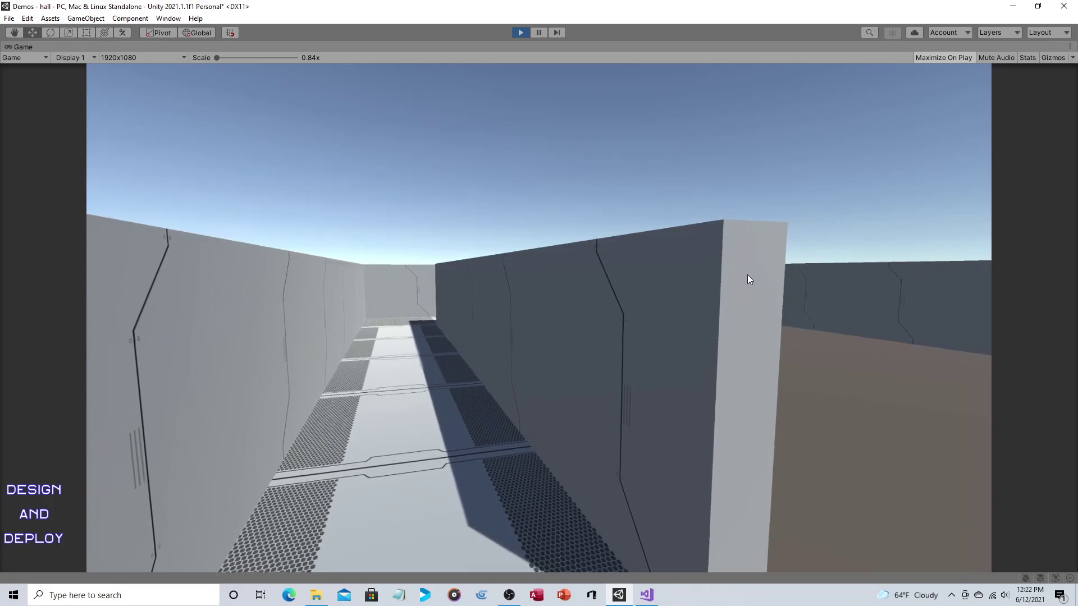
left_click(521, 34)
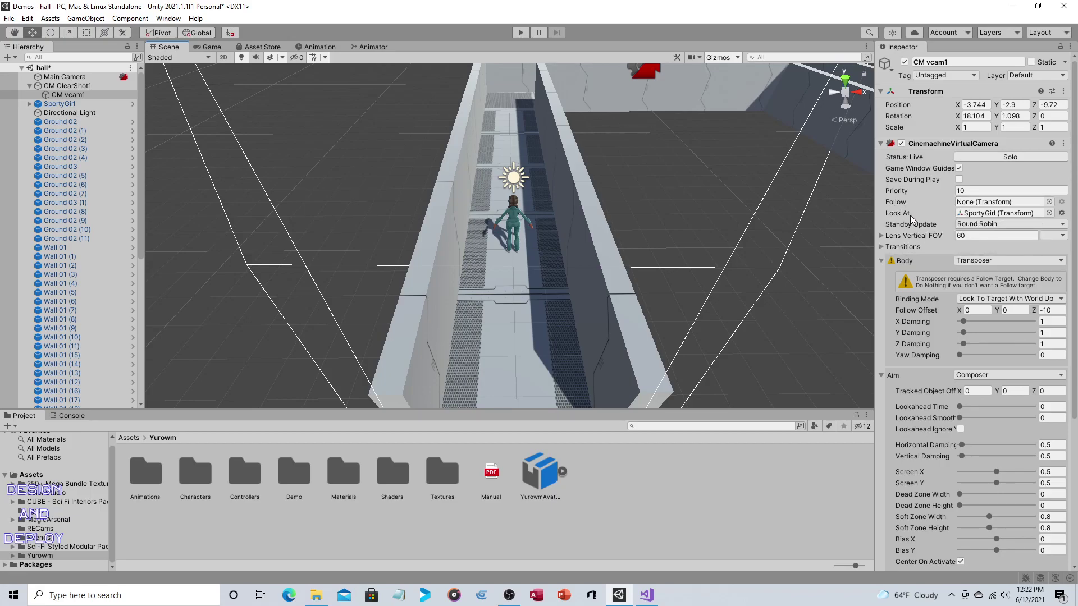
- Copy and paste CM vcam1 in the Hierarchy to create CM vcam1 (1)
mouse_move(908, 214)
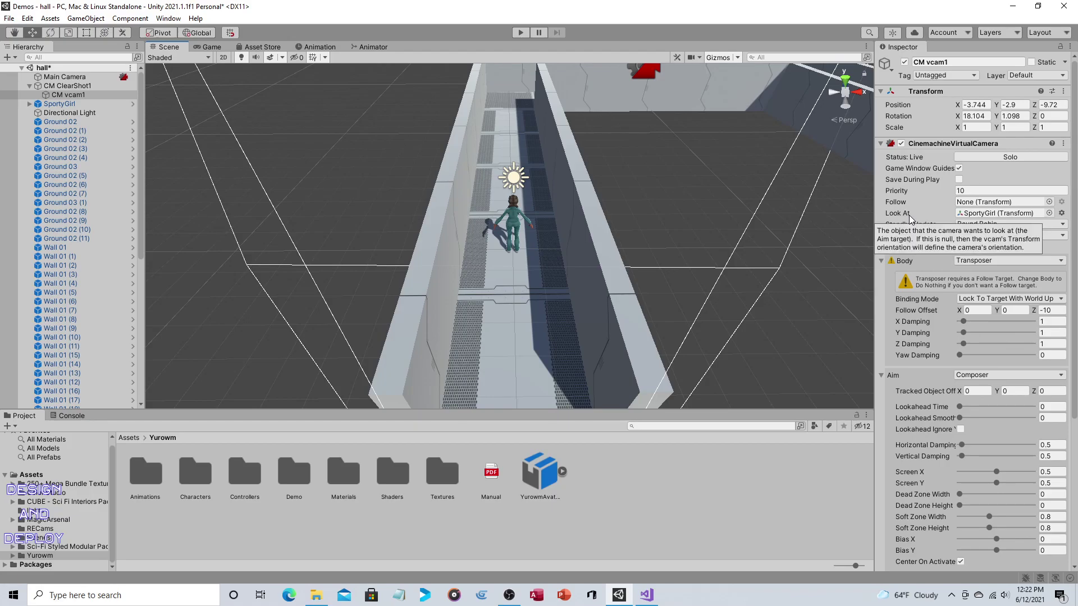
right_click(82, 93)
left_click(114, 112)
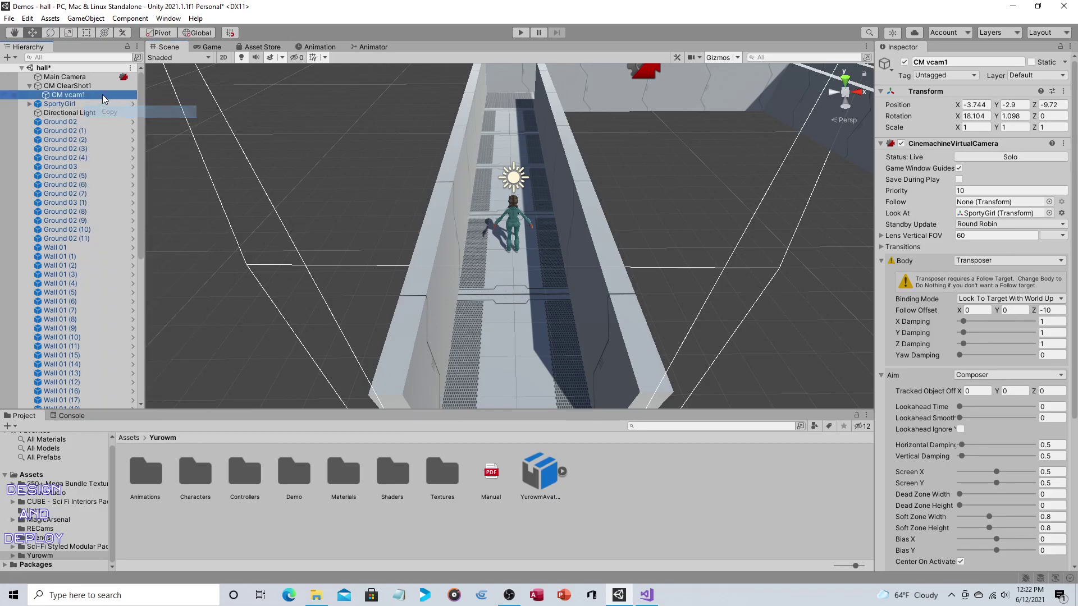
right_click(115, 93)
left_click(127, 127)
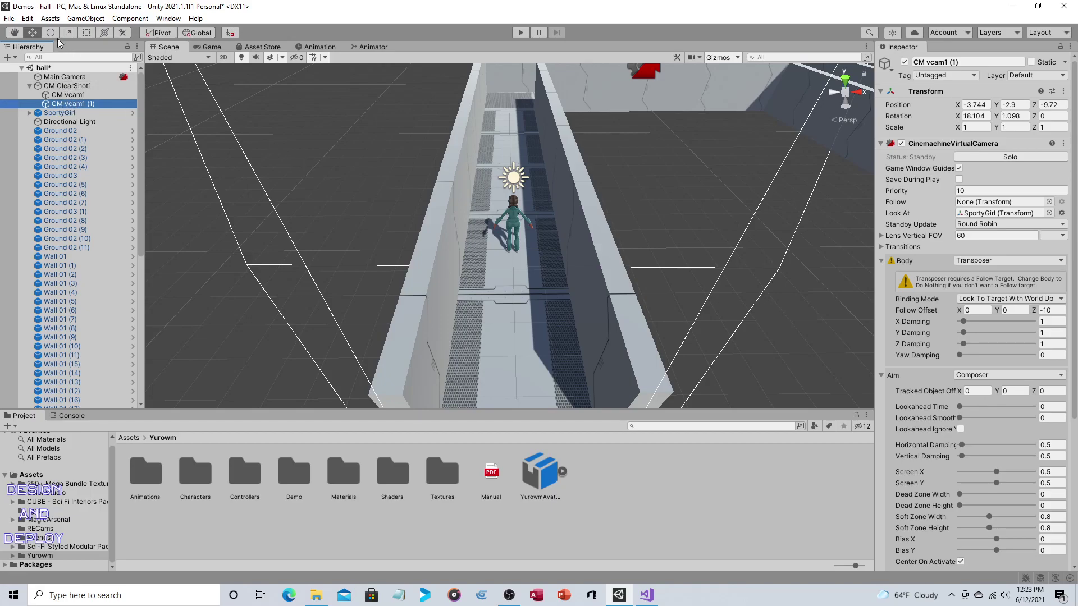
- Frame CM vcam1 (1) and slide it forward along Z down the corridor
key("f")
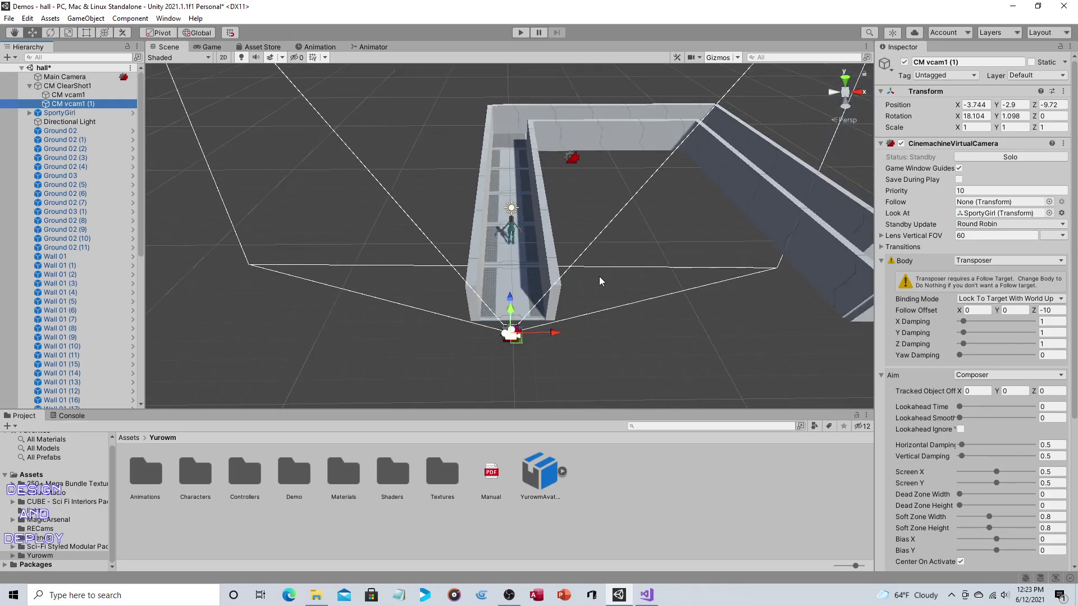
left_click_drag(598, 276, 348, 265, "alt")
left_click_drag(379, 329, 780, 210)
scroll(673, 211, "up", 5)
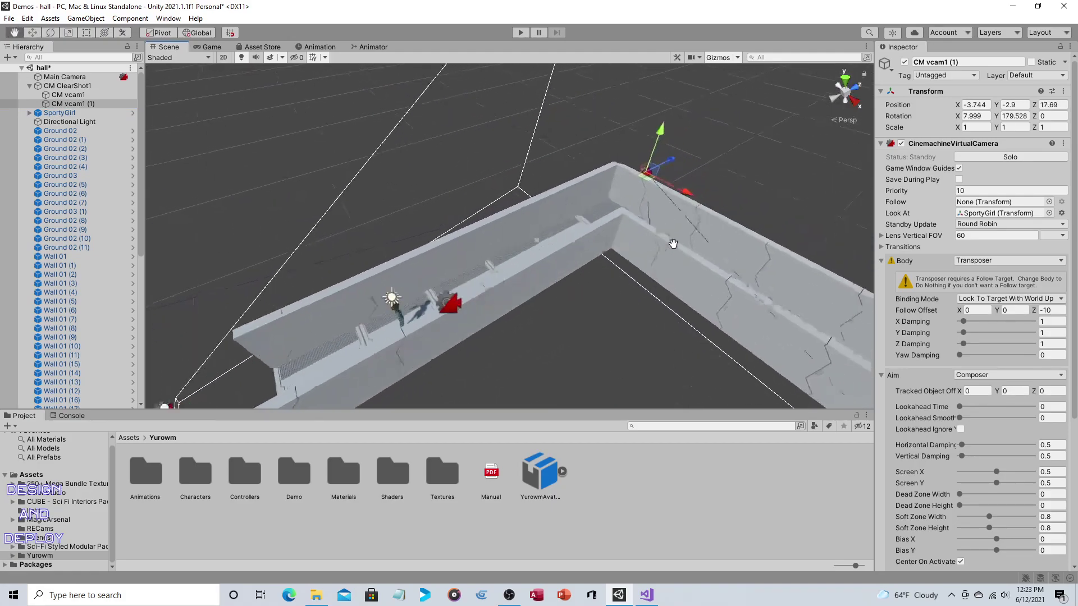
left_click_drag(604, 176, 577, 185)
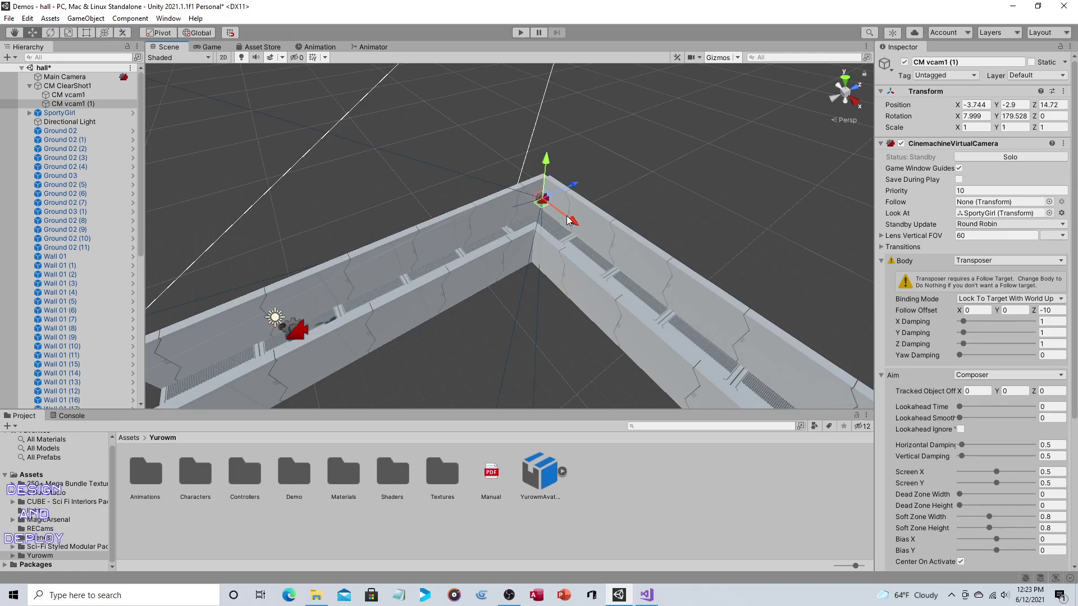
scroll(635, 250, "up", 4)
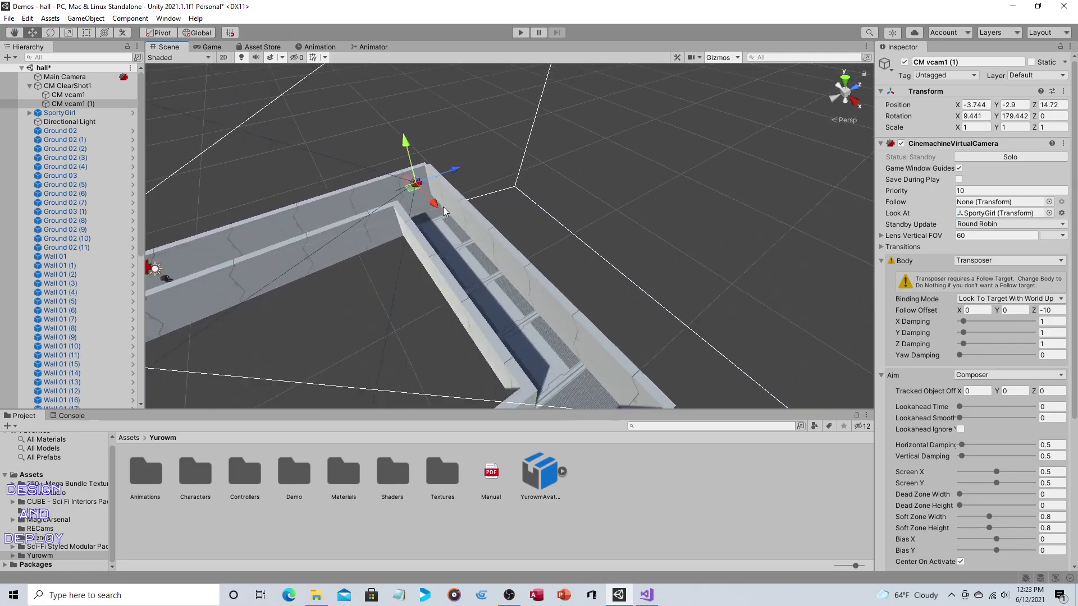
- Shift CM vcam1 (1) along X to the corner at 17.23, -3.52, 14.62, slightly lower
left_click_drag(442, 206, 623, 488)
right_click_drag(595, 336, 407, 250)
left_click_drag(340, 298, 341, 312)
middle_click_drag(340, 311, 508, 306)
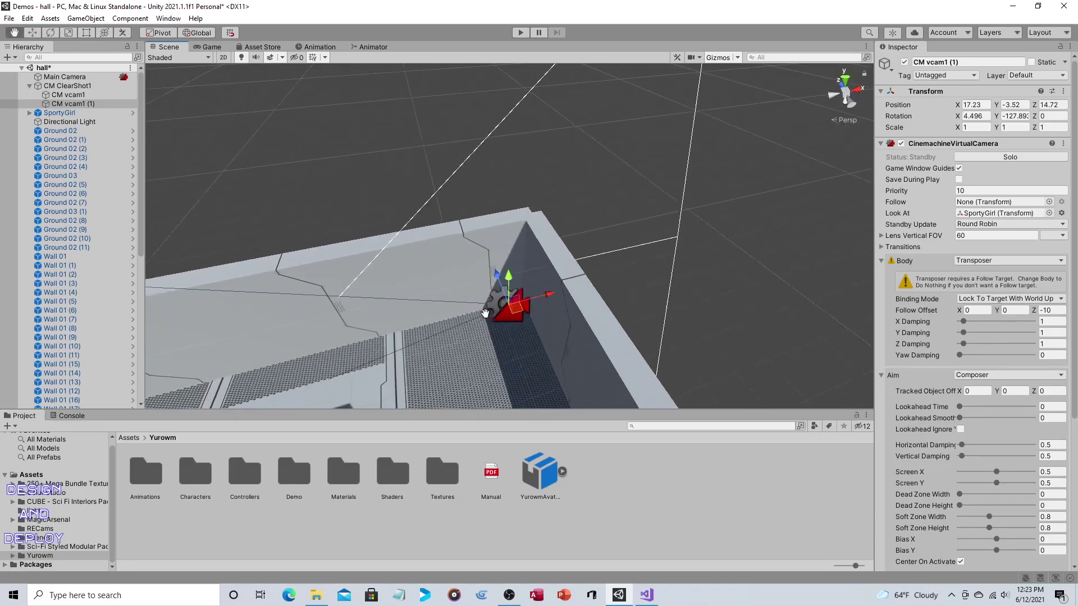
right_click_drag(508, 306, 575, 294)
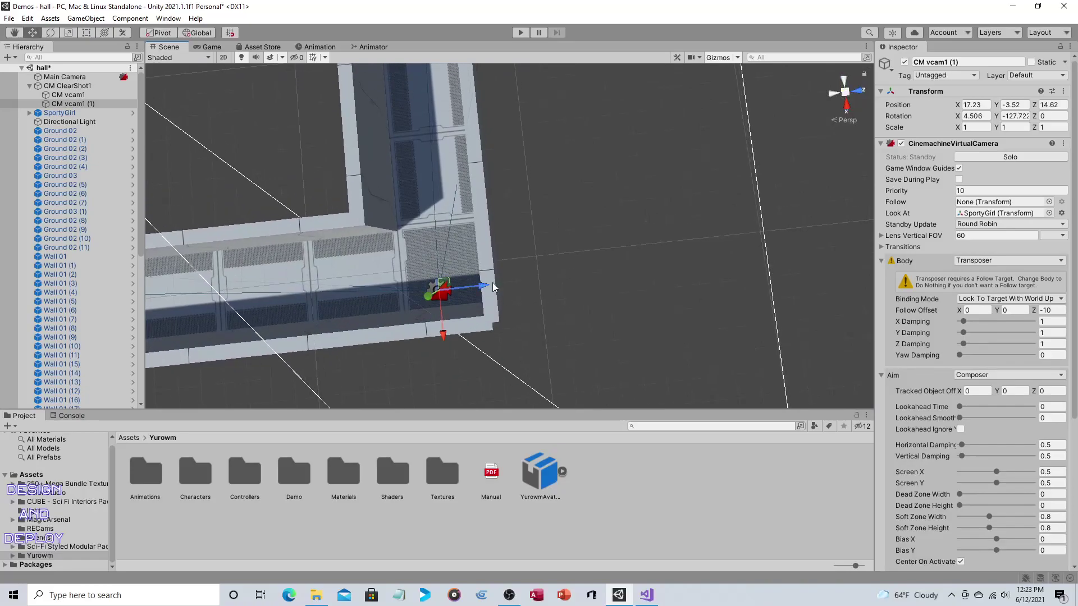
left_click(573, 278)
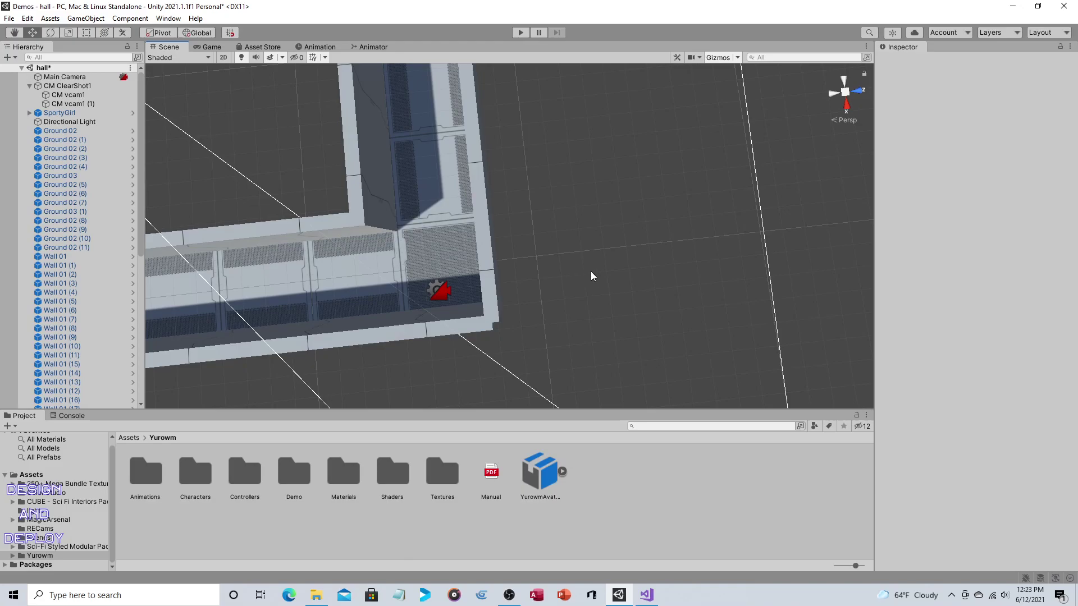
right_click_drag(343, 220, 638, 184)
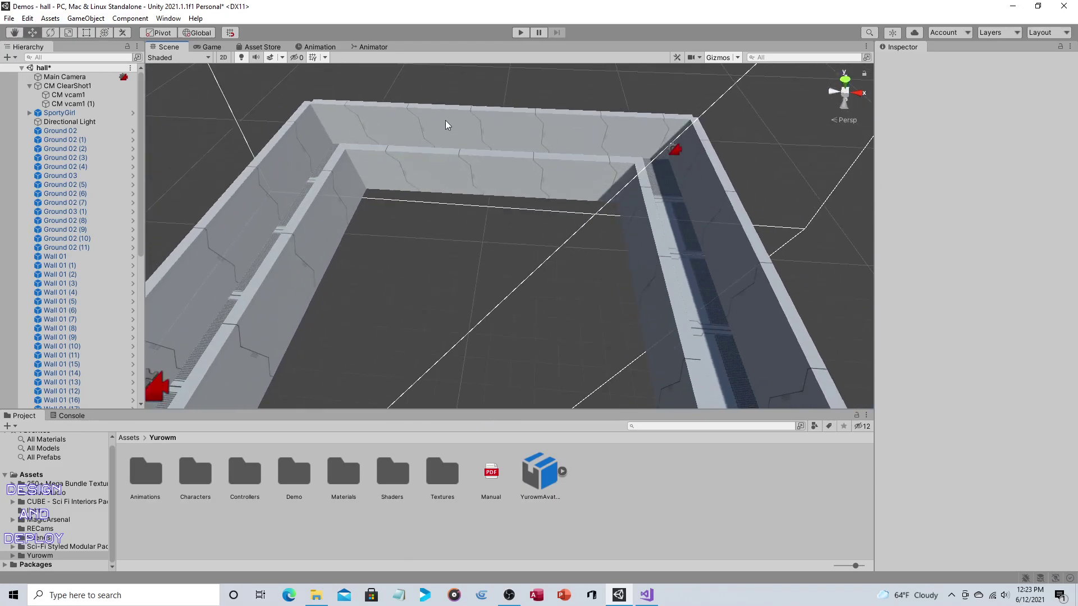
- Select CM vcam1 under CM ClearShot1 and scroll its Inspector down toward the extension settings
left_click(82, 87)
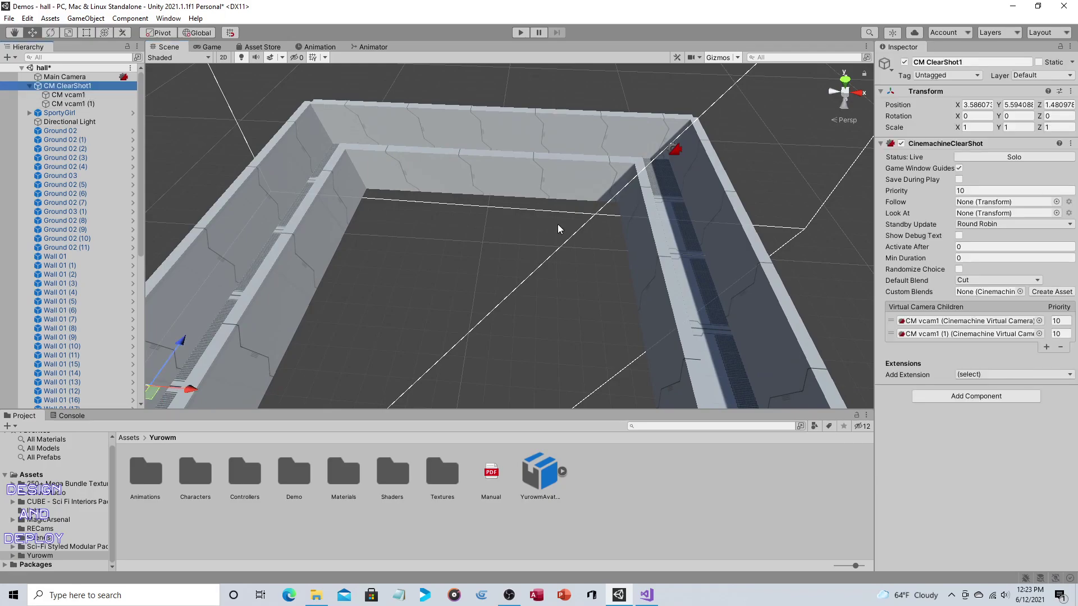
left_click(93, 95)
scroll(911, 247, "down", 5)
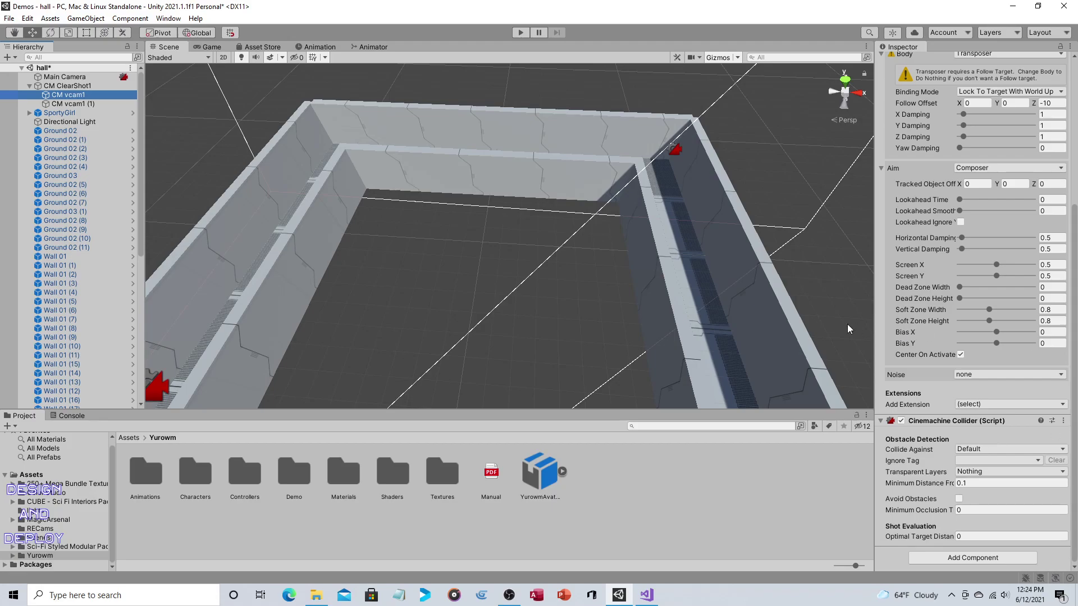
left_click(520, 32)
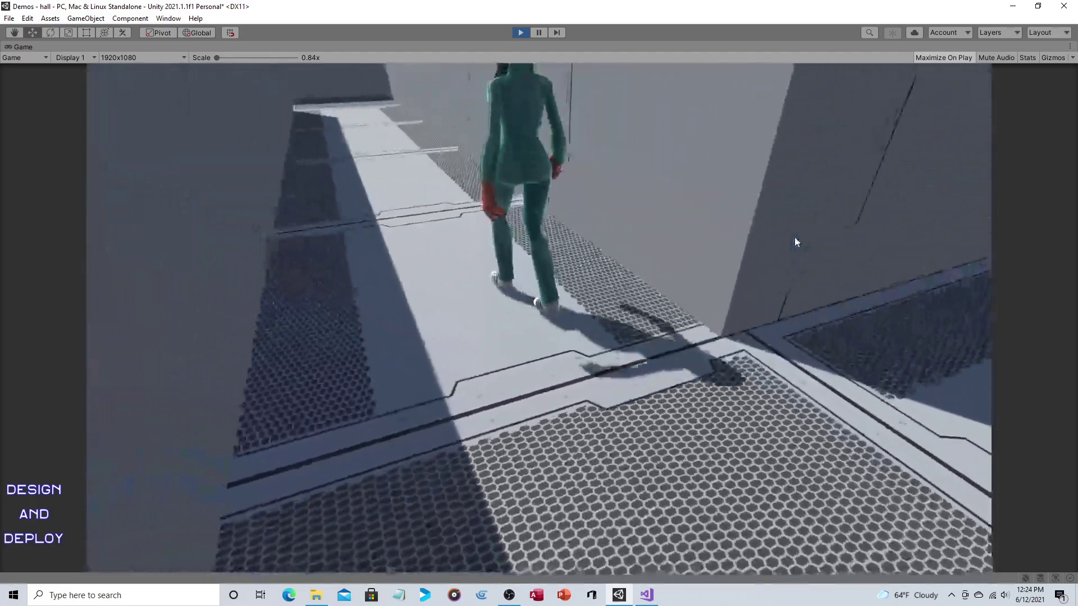
key("w")
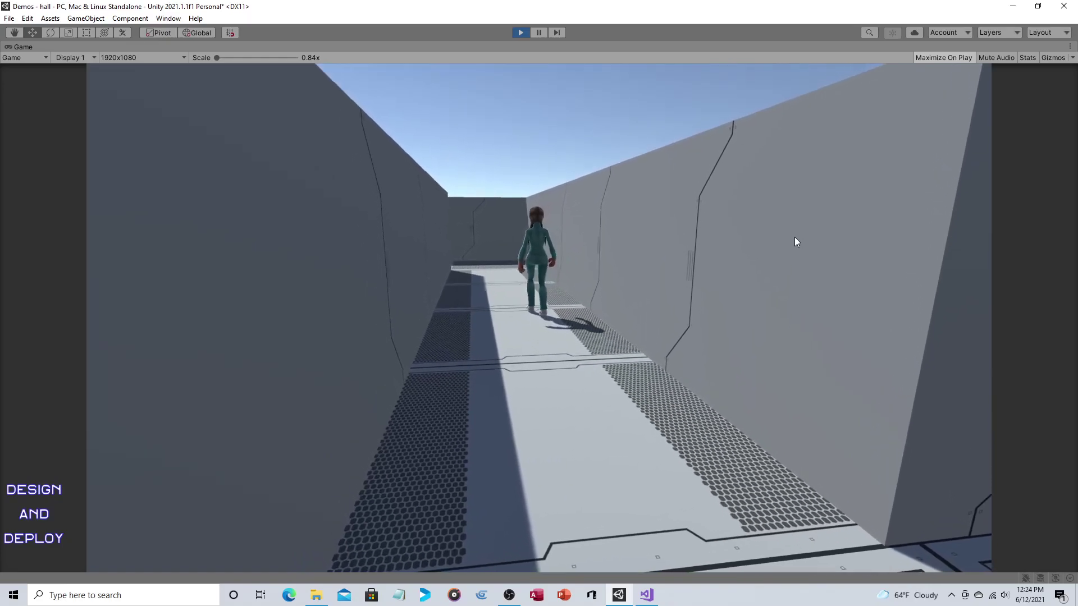
key("w")
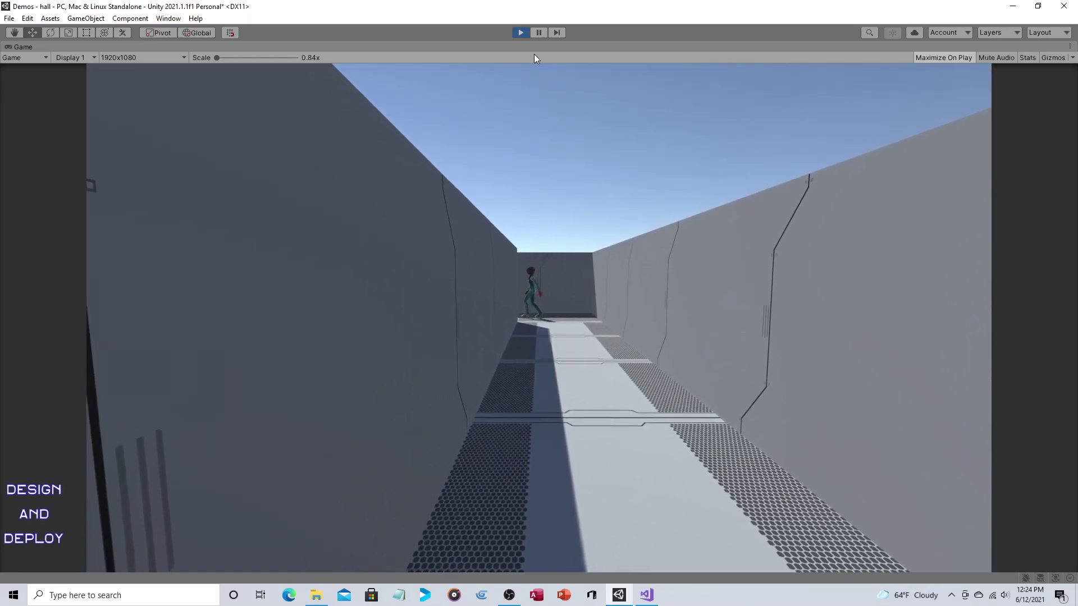
- Stop play mode and duplicate CM vcam1 (1) to create CM vcam1 (2)
left_click(519, 33)
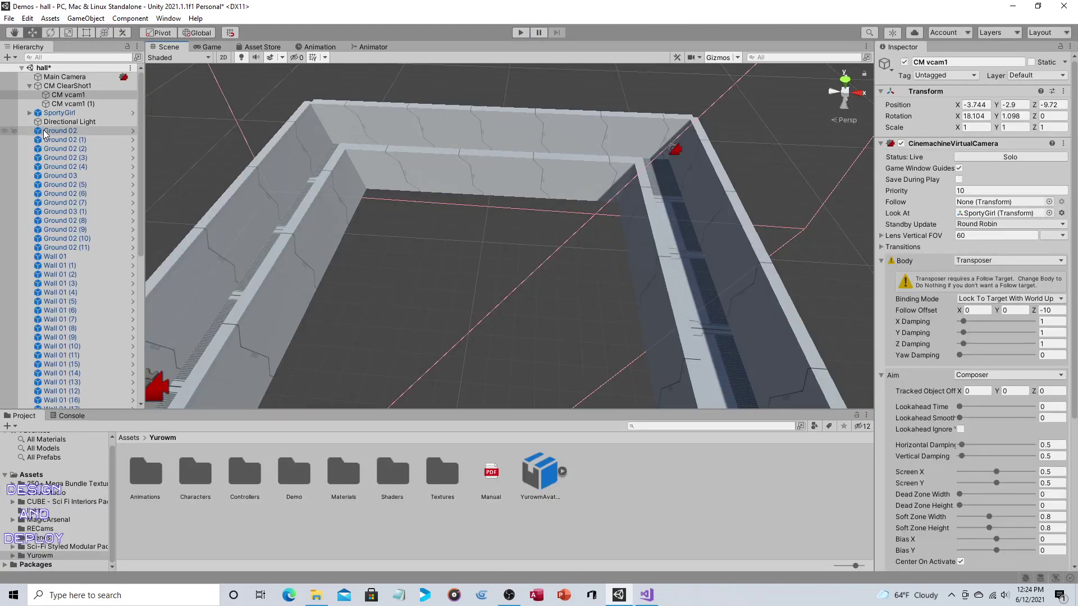
left_click(66, 104)
right_click(66, 104)
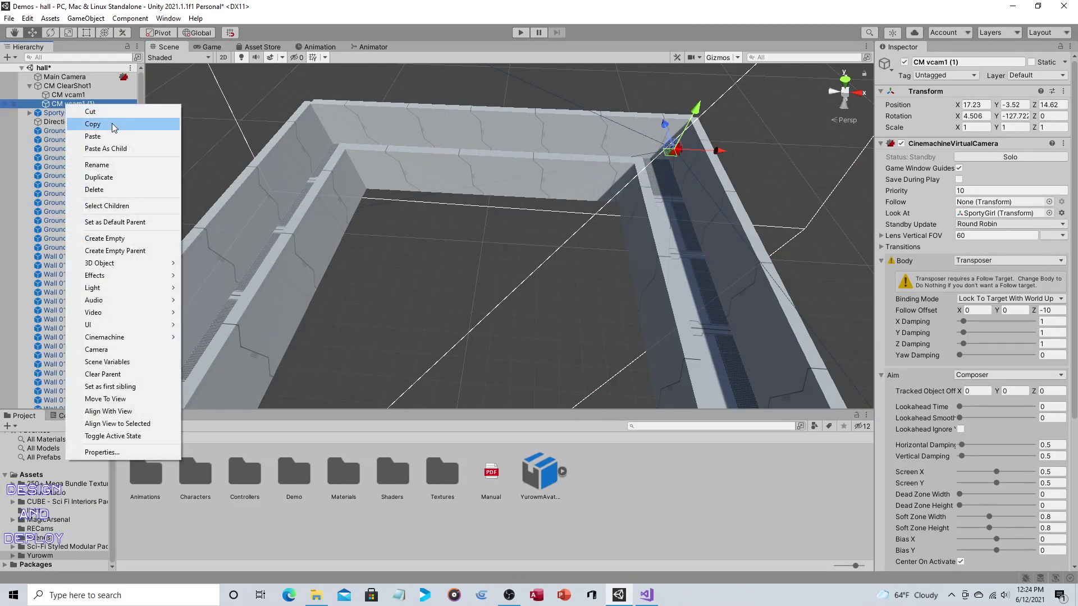
left_click(113, 121)
right_click(107, 104)
left_click(129, 135)
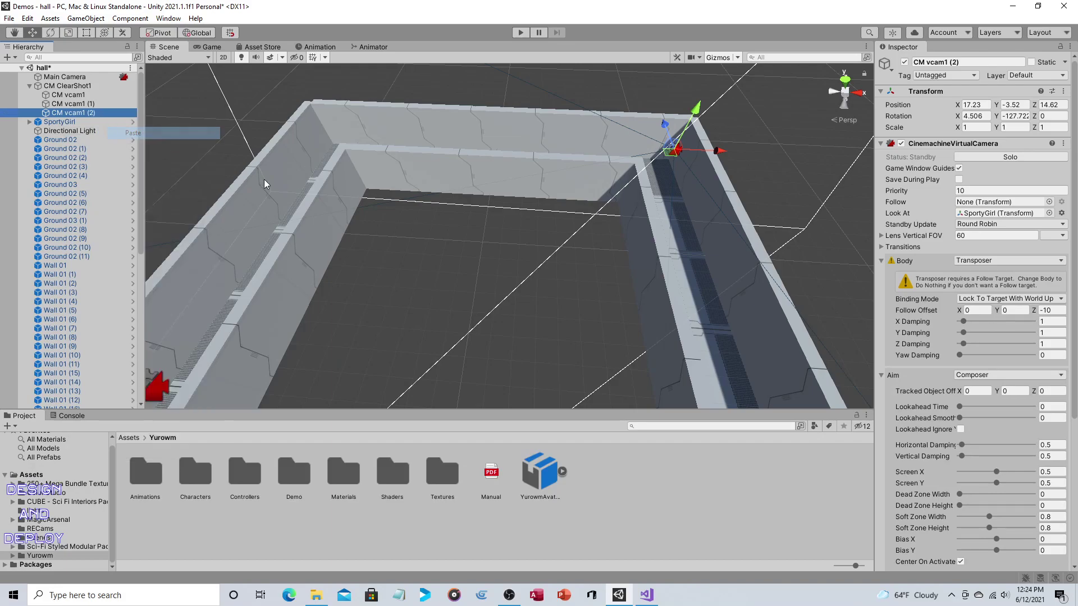
- Move CM vcam1 (2) down the corridor along Z to -5.77
left_click_drag(670, 121, 784, 292)
scroll(783, 289, "down", 6)
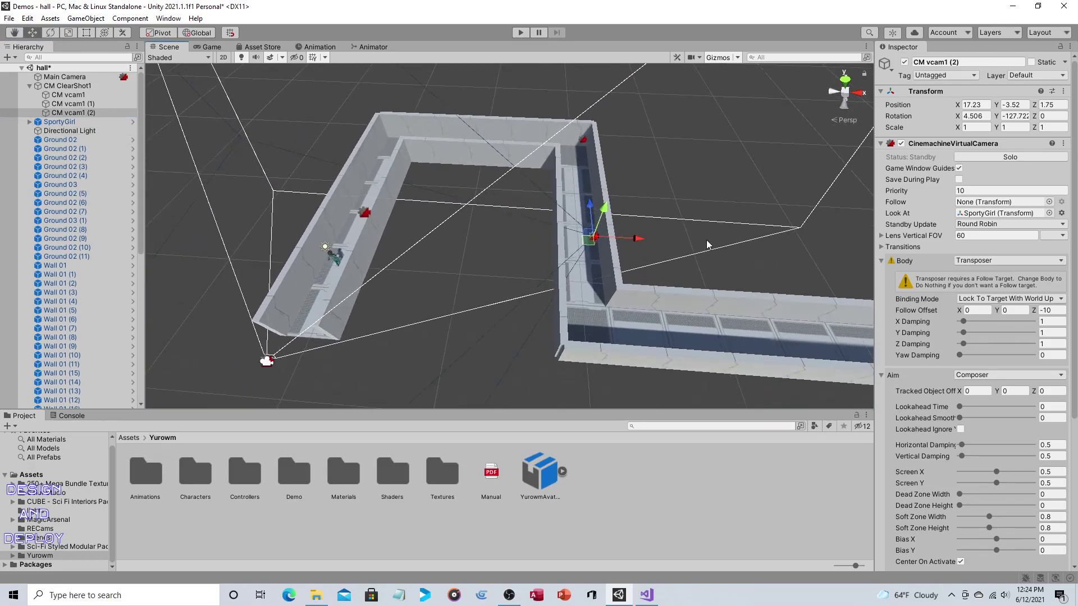
left_click_drag(589, 224, 601, 293)
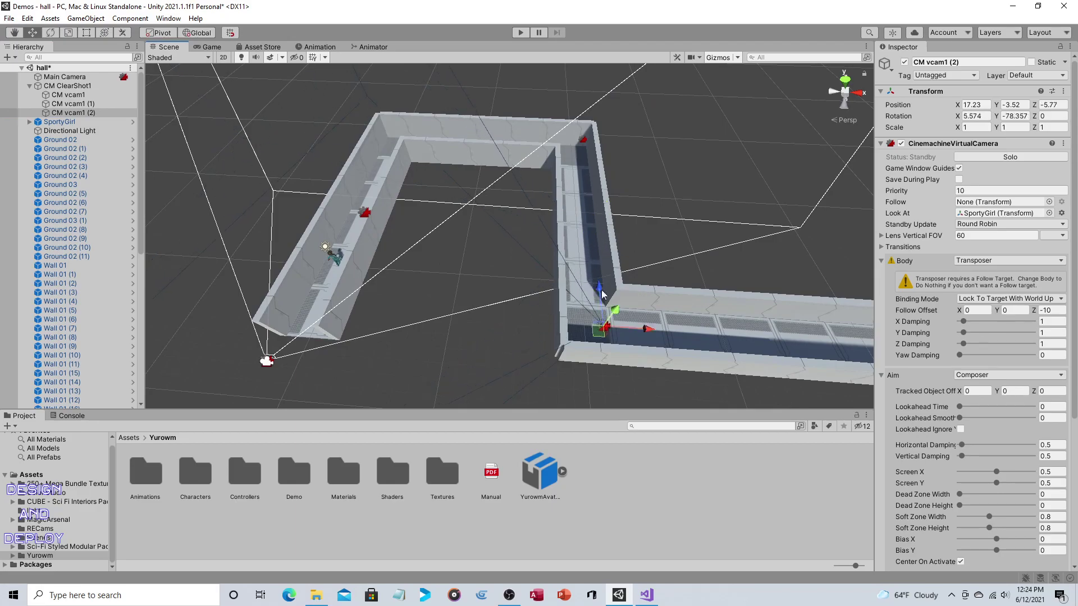
left_click(654, 330)
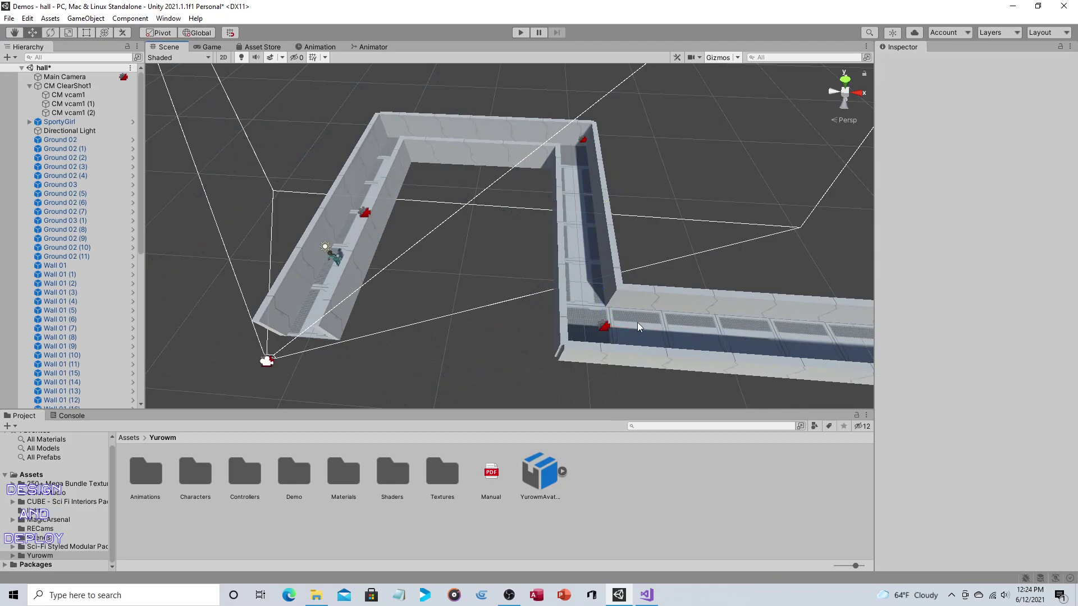
- Shift floor tile Ground 03 (2) along X to 37.84
left_click(609, 328)
left_click_drag(631, 337, 873, 352)
middle_click_drag(722, 241, 667, 238)
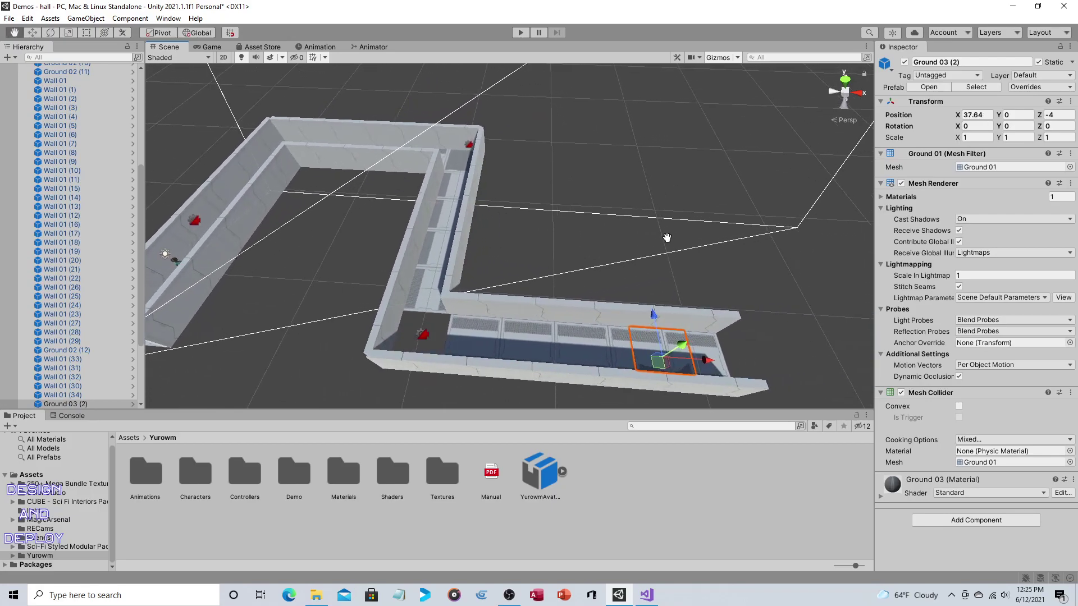
- Undo the accidental move of floor tile Ground 03 (2)
left_click(27, 18)
left_click(38, 34)
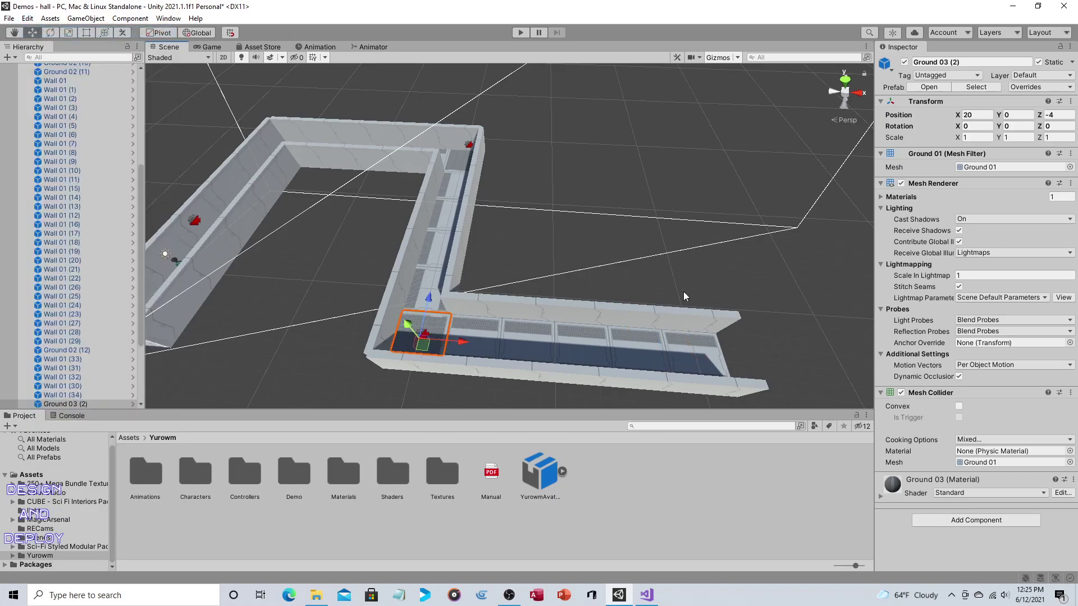
left_click(748, 287)
- Move CM vcam1 (2) to X 37.2 and Z -5.34 on the corridor's far stretch
left_click(424, 336)
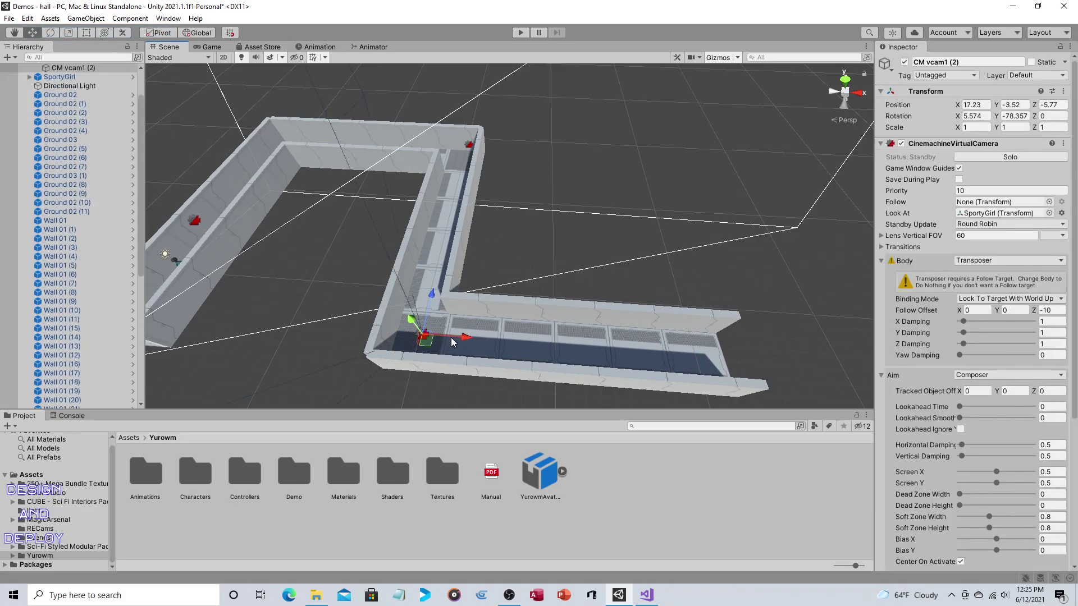
left_click_drag(425, 337, 786, 322)
right_click_drag(786, 322, 557, 318)
key("f")
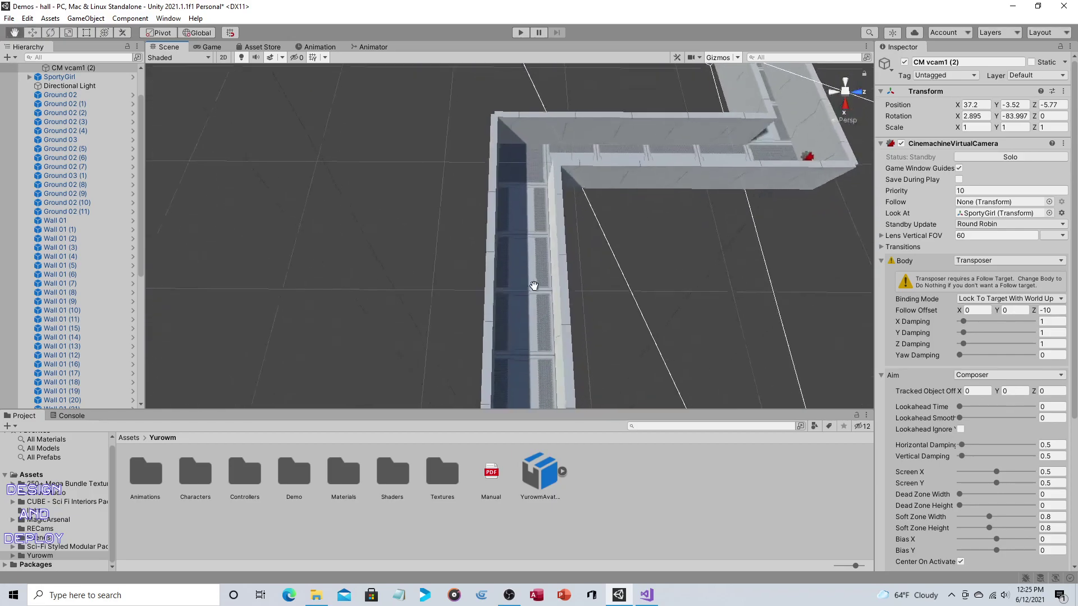
left_click_drag(551, 325, 564, 325)
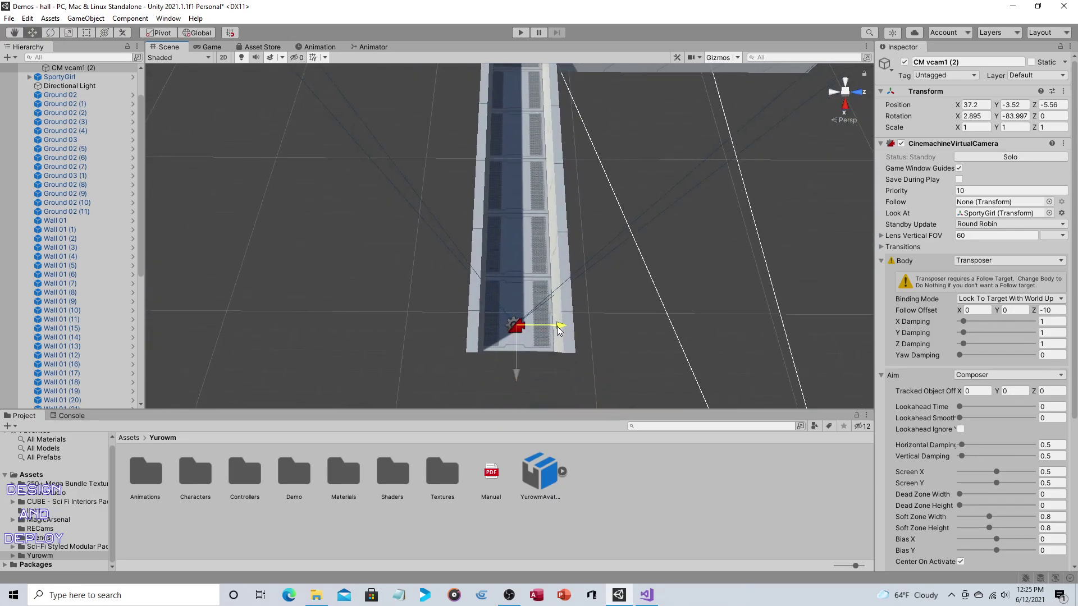
right_click_drag(457, 163, 463, 81)
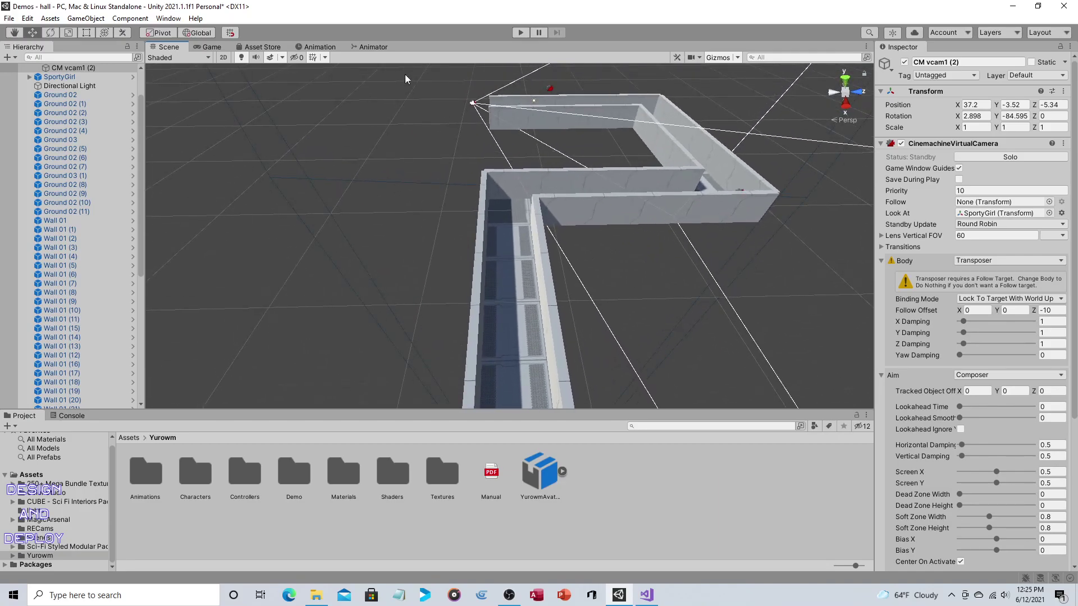
scroll(39, 95, "up", 3)
- Review CM vcam1 (1)'s Collider settings in the Inspector, then orbit around the corridor
left_click(70, 104)
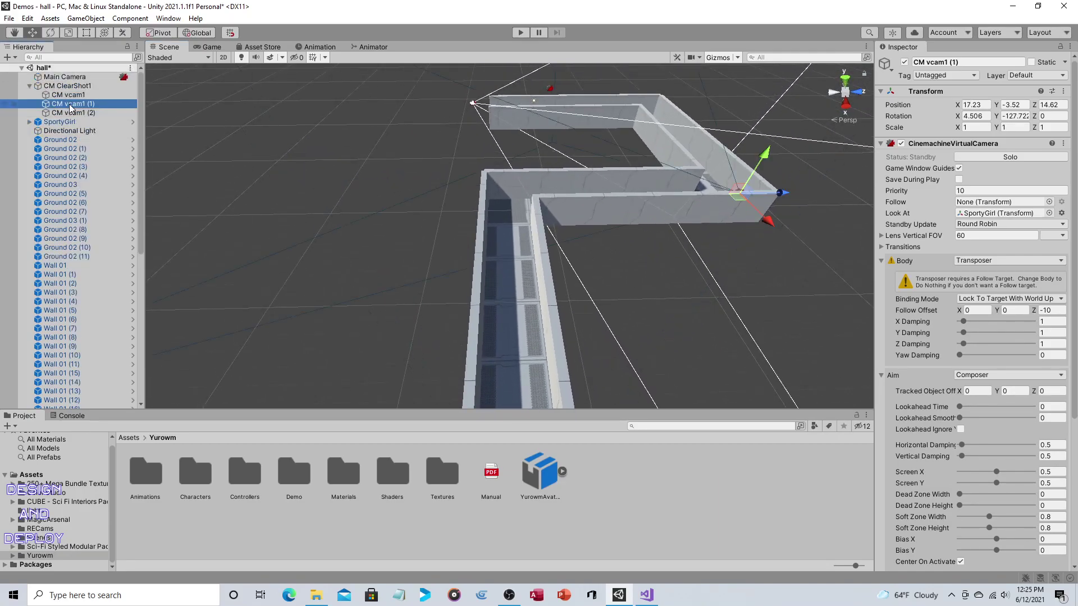
scroll(988, 261, "down", 5)
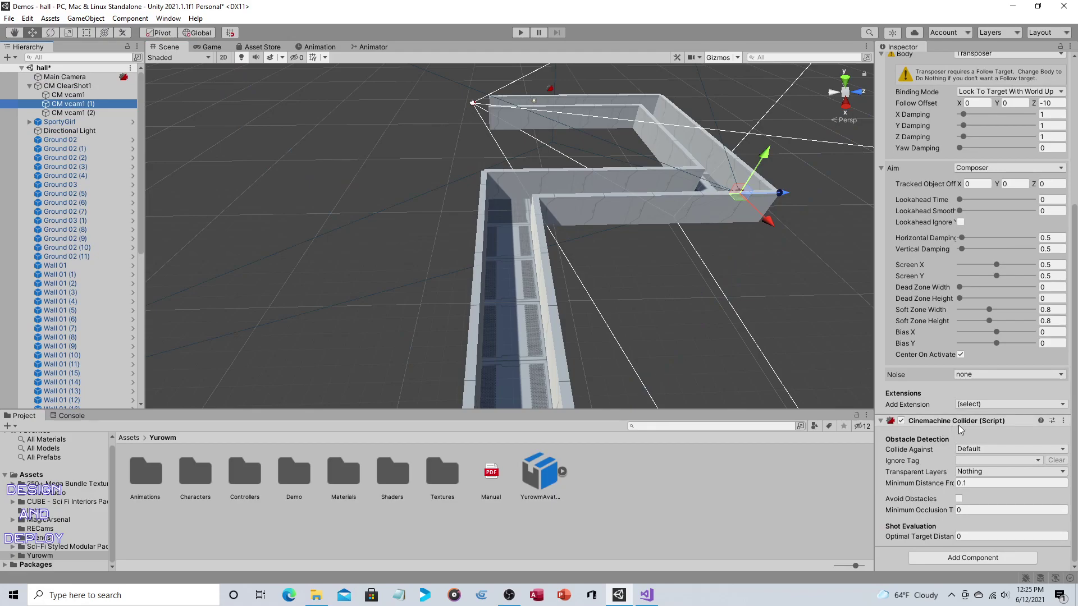
left_click_drag(287, 182, 527, 356, "alt")
left_click(528, 356)
left_click_drag(538, 271, 553, 288, "alt")
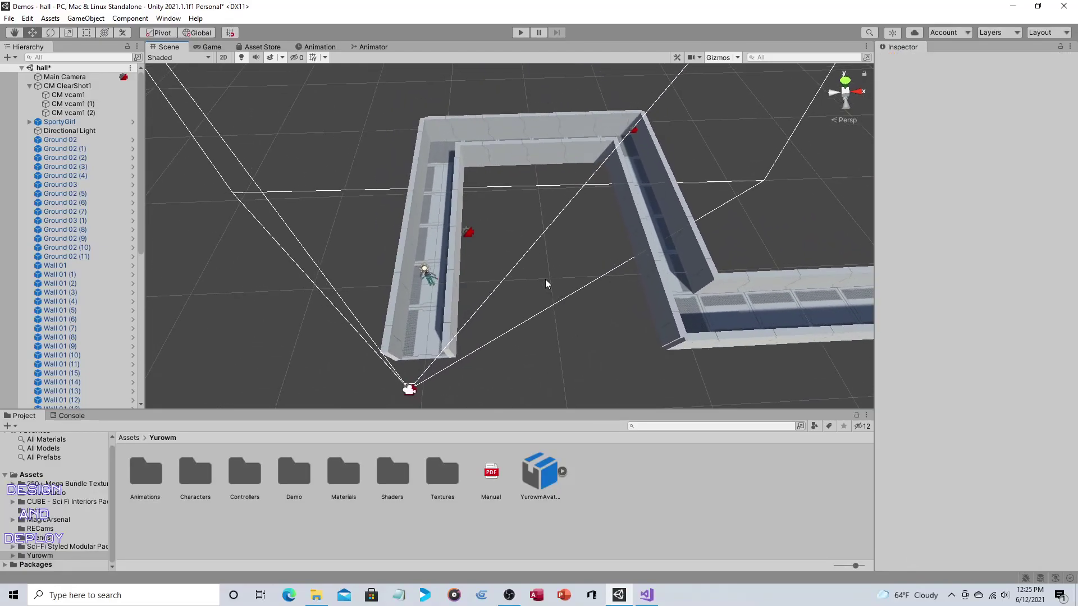
left_click(522, 32)
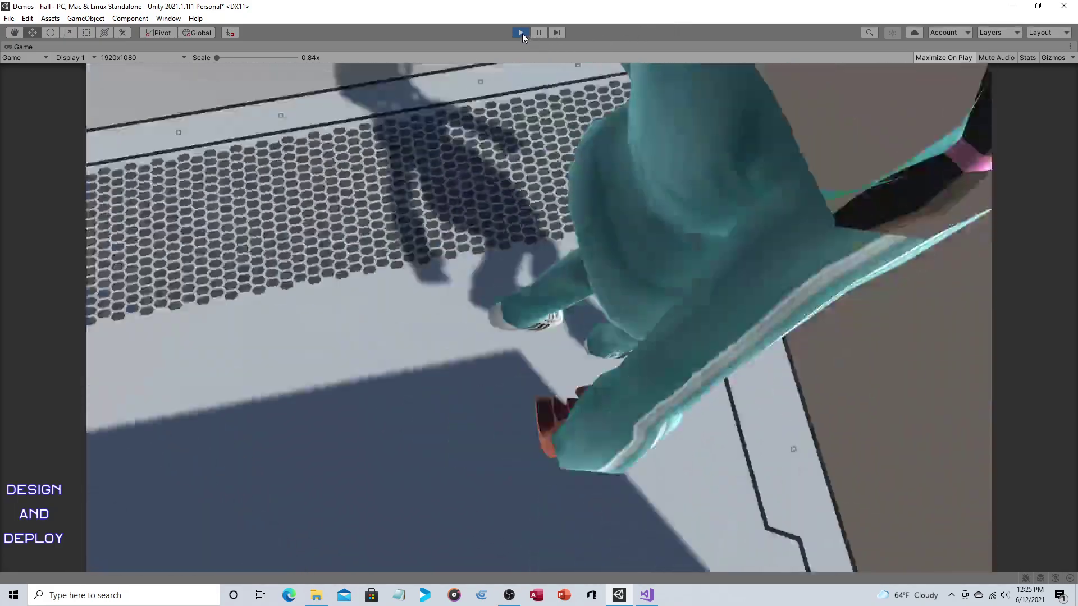
left_click(521, 33)
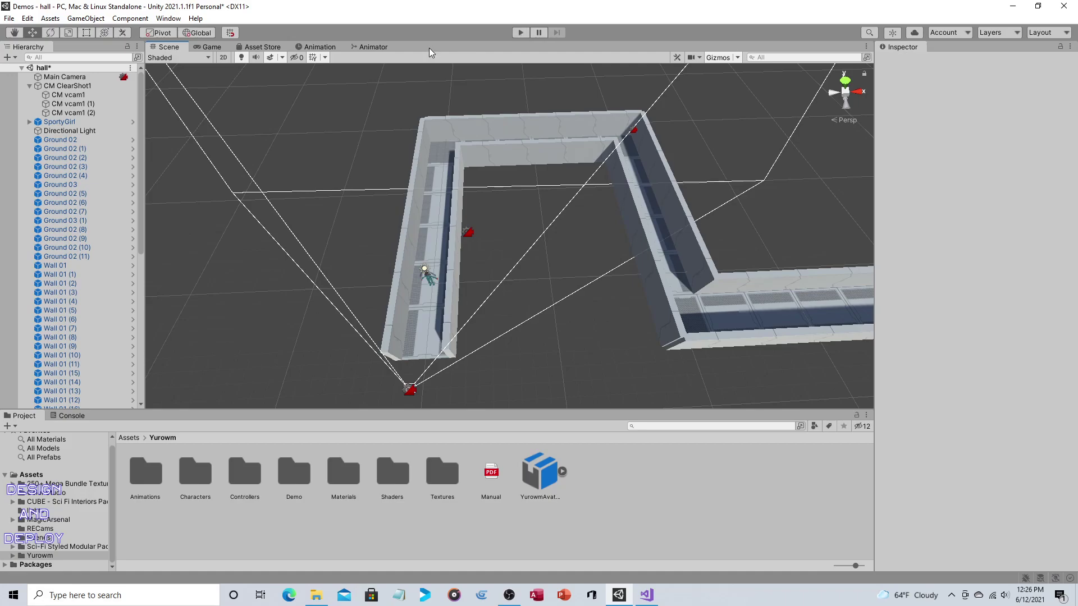
mouse_move(666, 151)
left_mouse_down("alt")
mouse_move(731, 154)
mouse_move(684, 182)
mouse_move(688, 154)
mouse_move(682, 166)
left_mouse_up("alt")
scroll(681, 167, "down", 3)
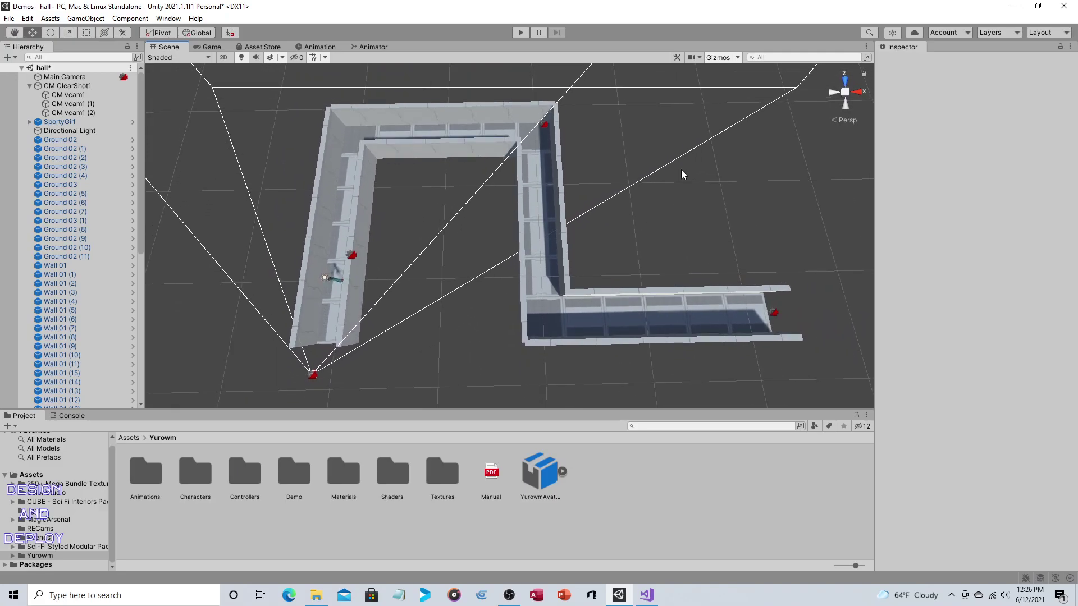